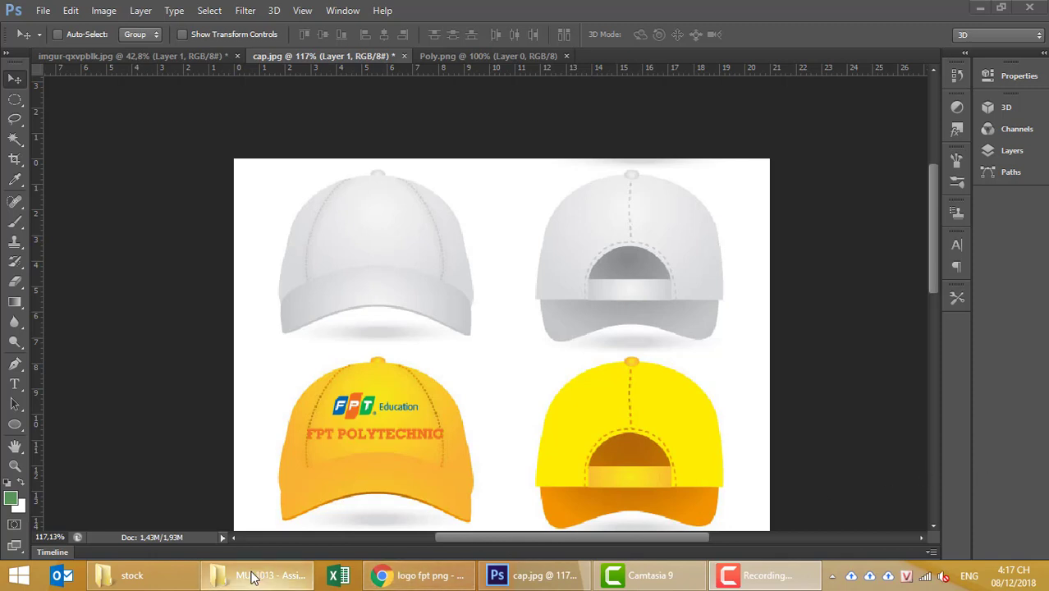
# - Open the Package folder inside TaiNguyen in File Explorer
pyautogui.moveTo(257, 576)
pyautogui.click(261, 472)
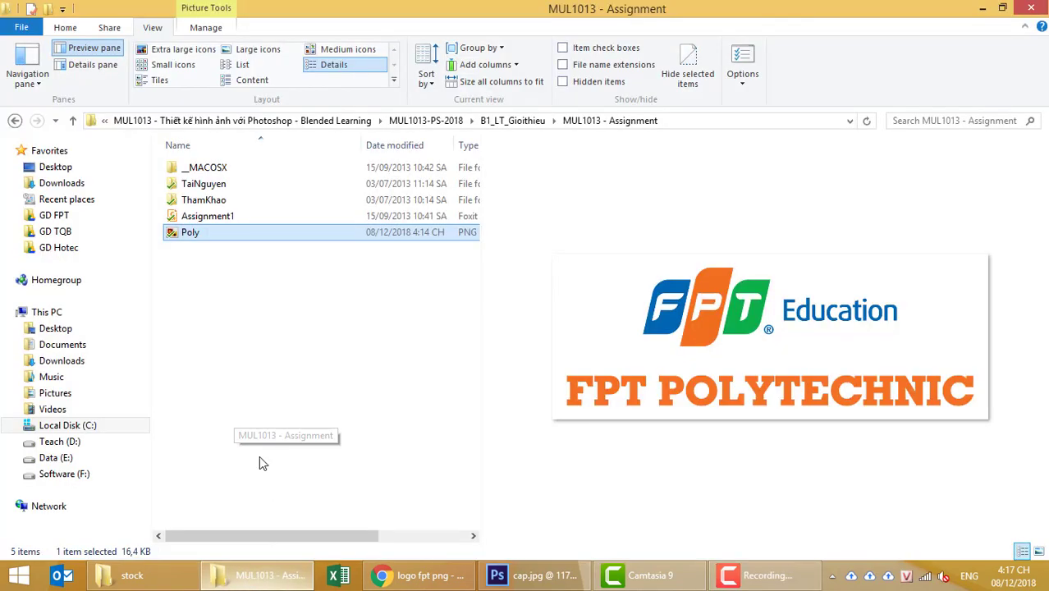
pyautogui.doubleClick(203, 180)
pyautogui.doubleClick(199, 172)
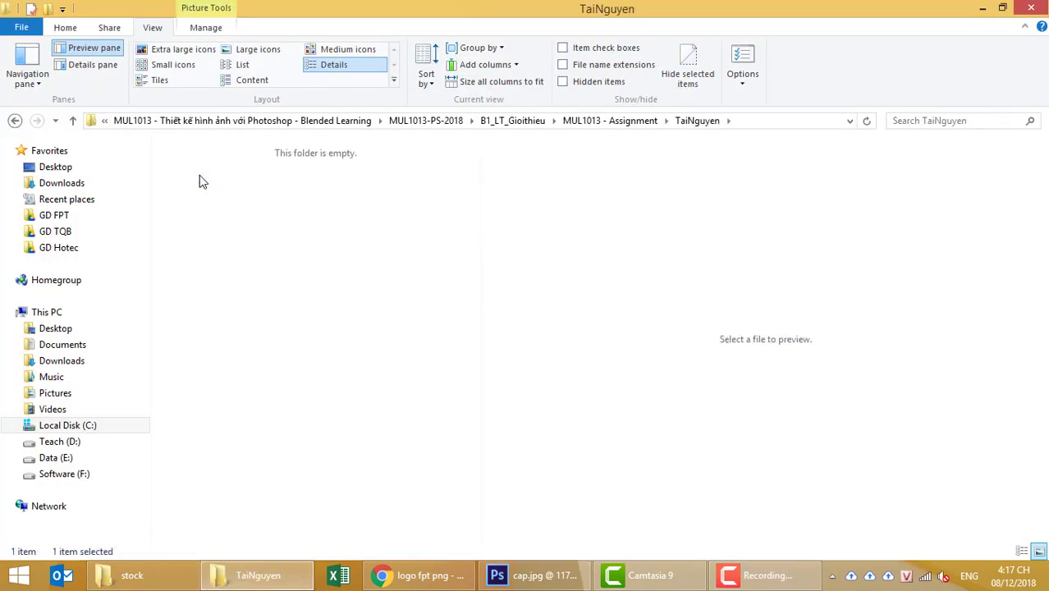
# - Preview the cap, coffee cups, paper bag and polo shirt mockups, then return to Photoshop
pyautogui.click(200, 181)
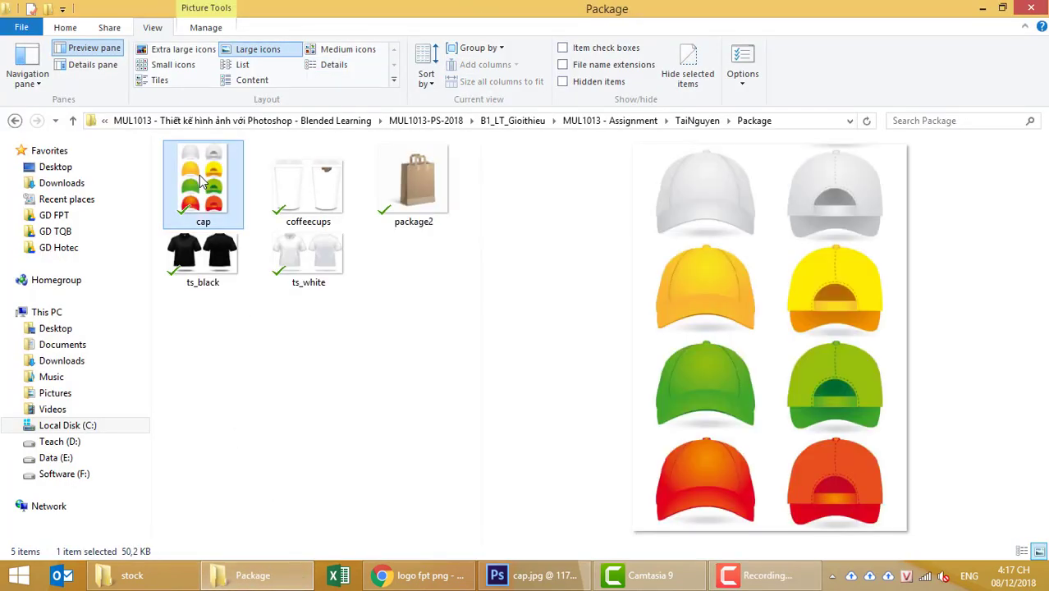
pyautogui.click(311, 181)
pyautogui.click(410, 183)
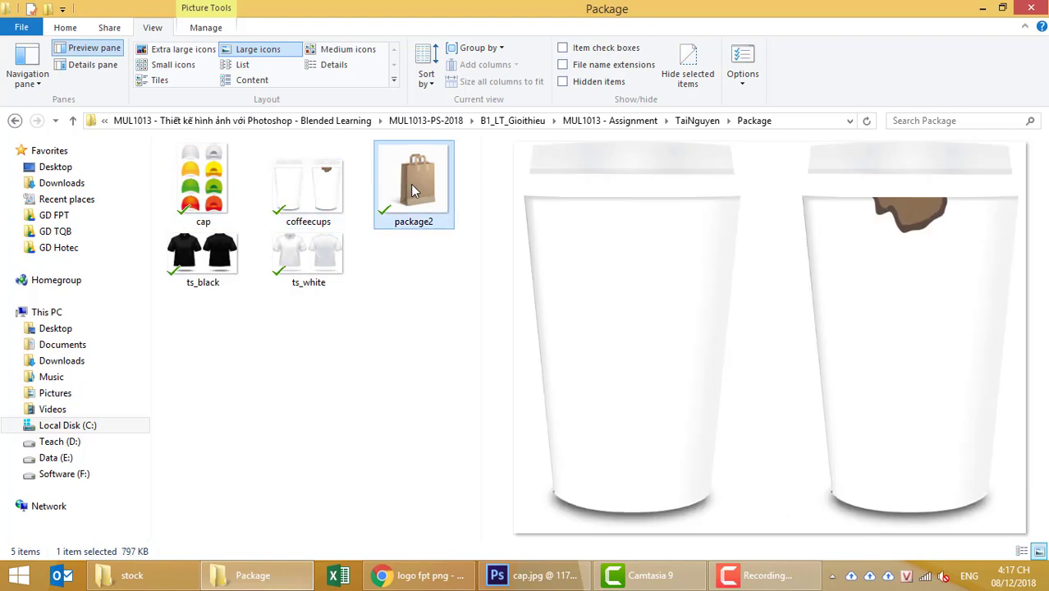
pyautogui.click(231, 260)
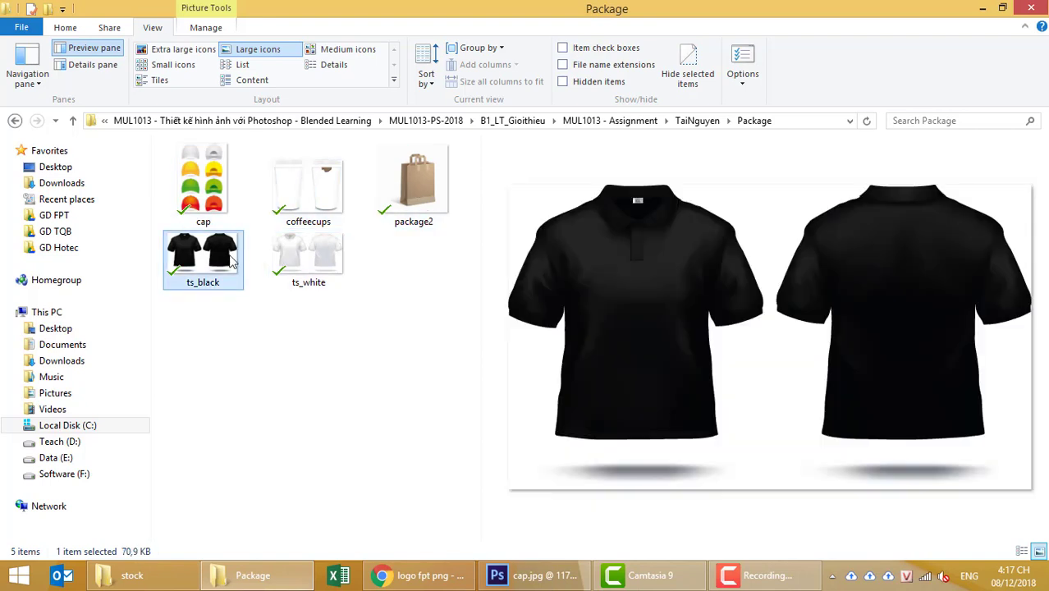
pyautogui.click(318, 260)
pyautogui.click(374, 344)
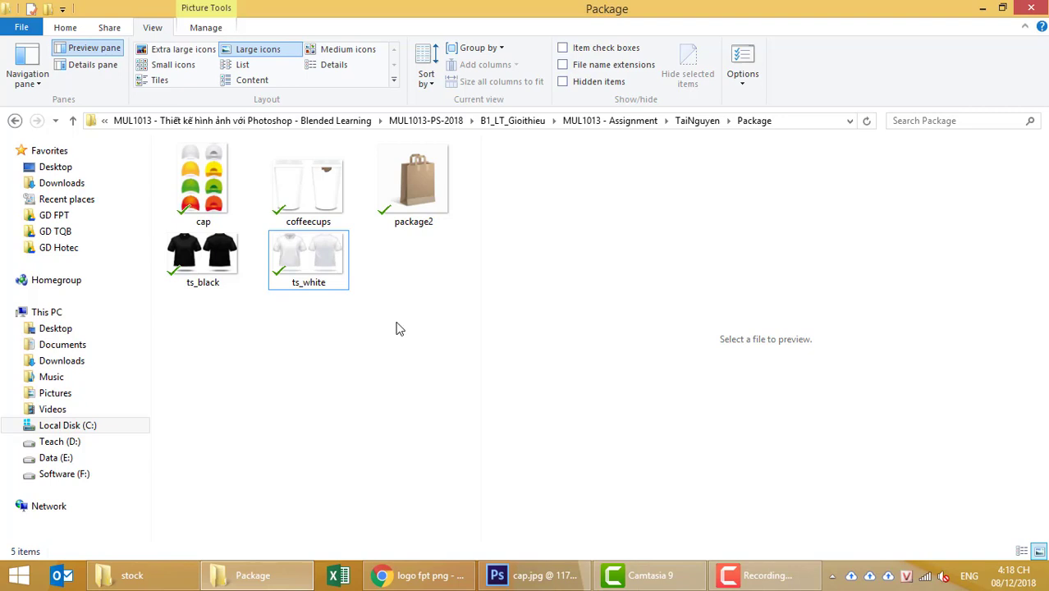
pyautogui.click(529, 579)
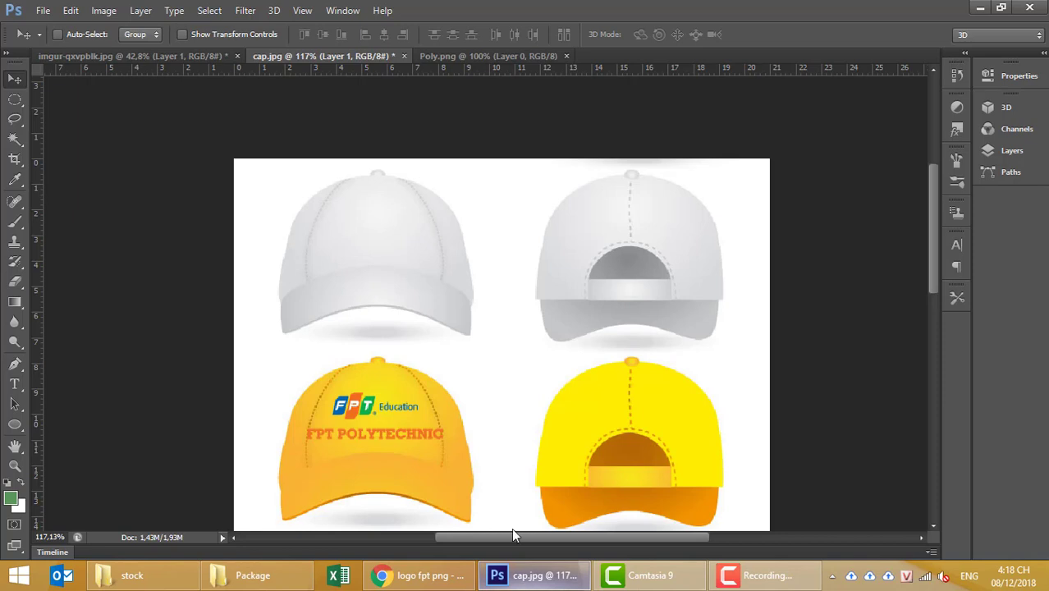
# - Show imgur-qxvpblk.jpg fitted on screen, then bring the stock folder forward
pyautogui.click(166, 56)
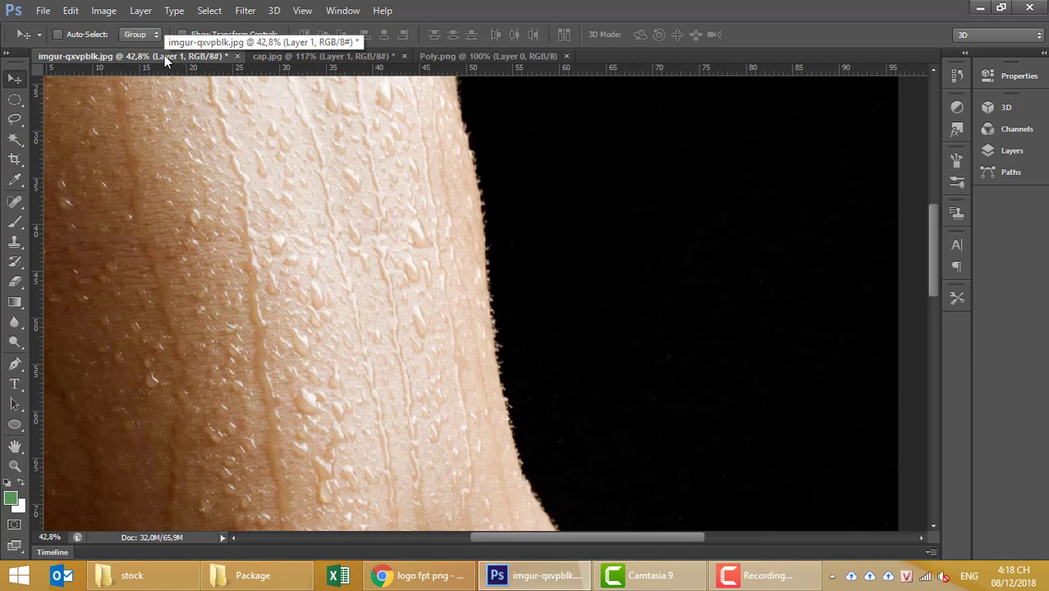
pyautogui.hotkey('ctrl', '0')
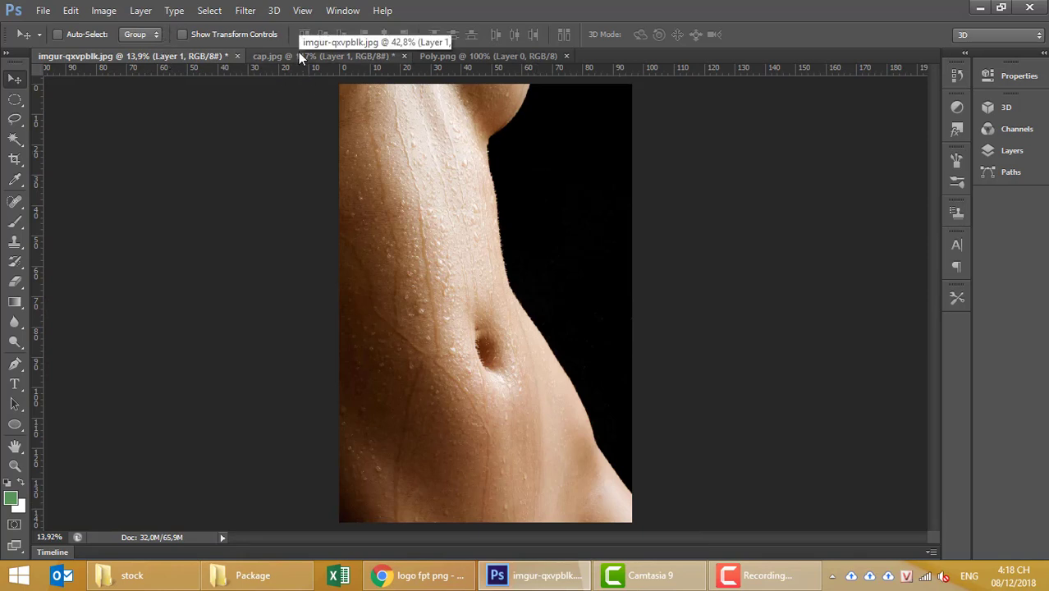
pyautogui.moveTo(144, 576)
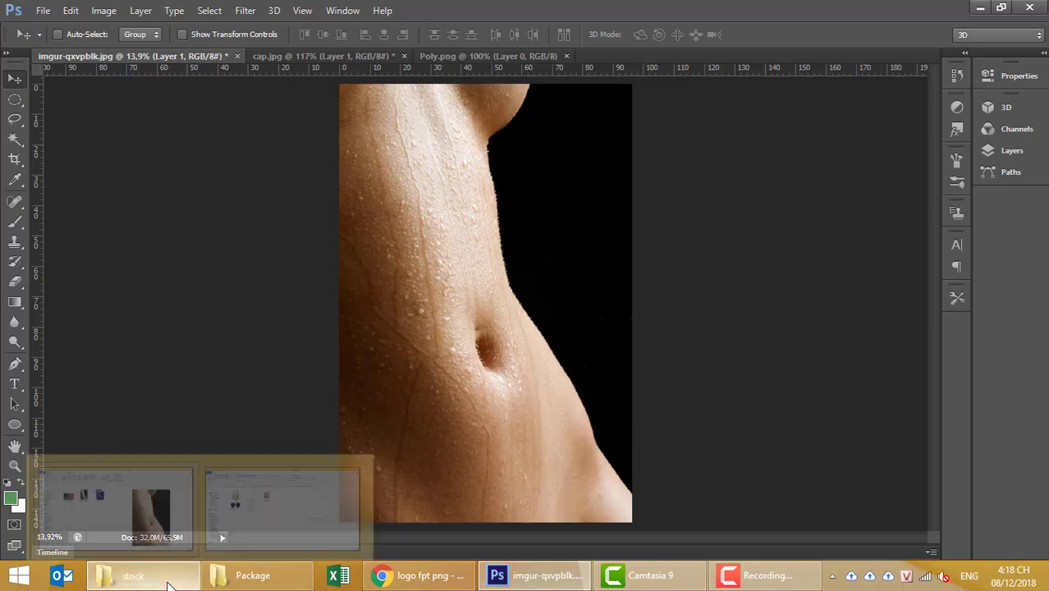
pyautogui.click(117, 509)
# - Open background.jpg from the stock folder in Adobe Photoshop CS6
pyautogui.click(192, 191)
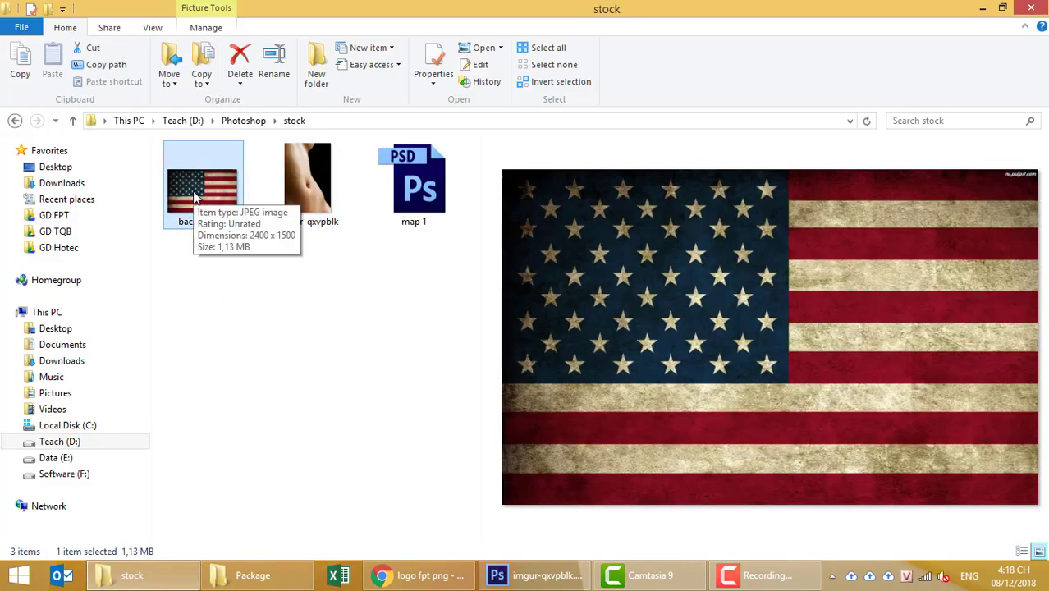
pyautogui.rightClick(195, 197)
pyautogui.moveTo(312, 342)
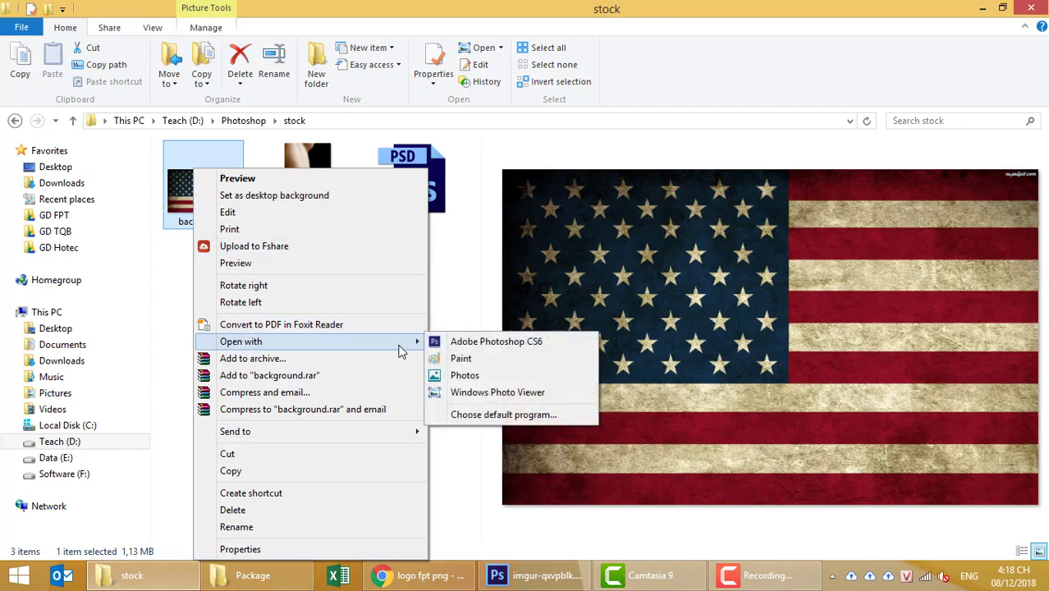
pyautogui.click(443, 341)
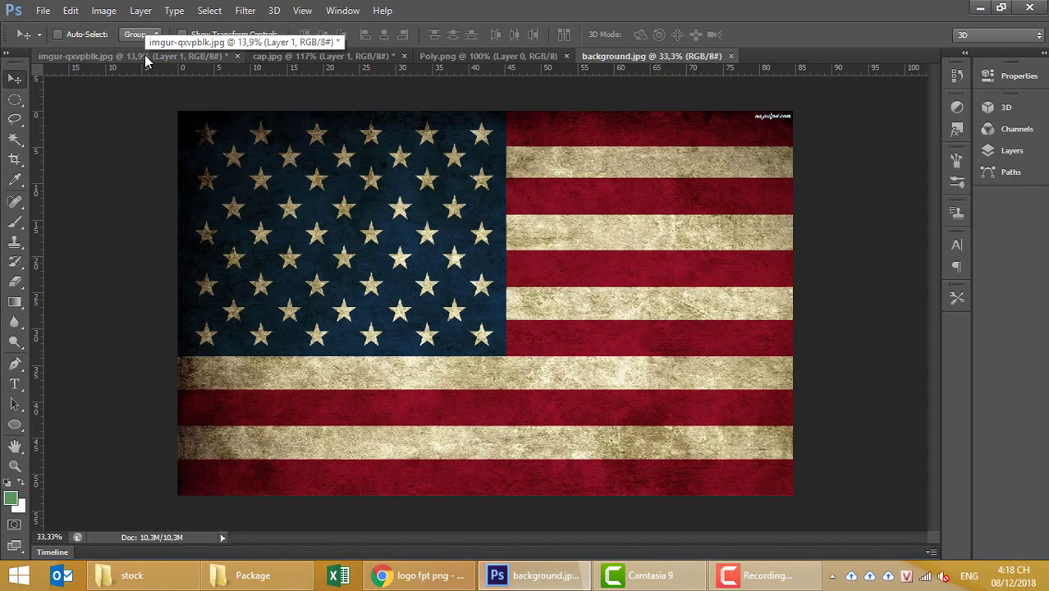
# - Copy the whole flag image and paste it into the torso document at the top-left
pyautogui.hotkey('ctrl', 'a')
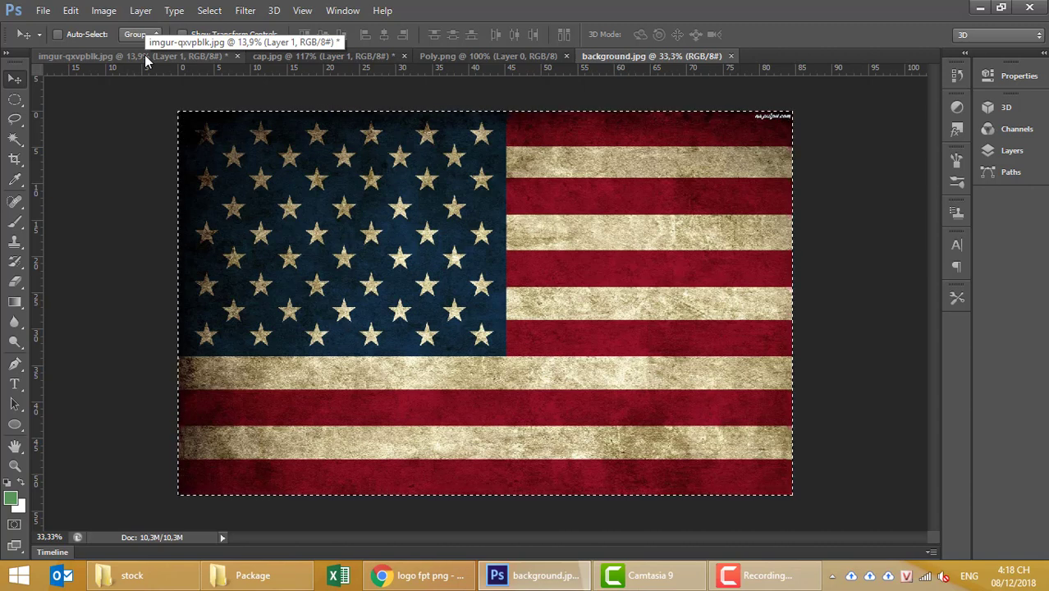
pyautogui.click(145, 56)
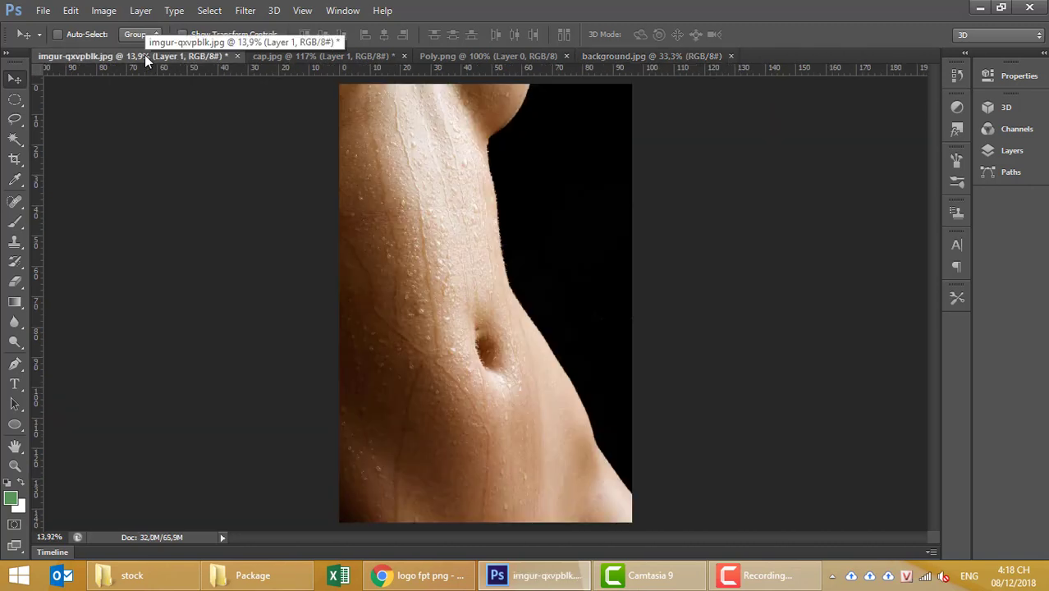
pyautogui.hotkey('ctrl', 'v')
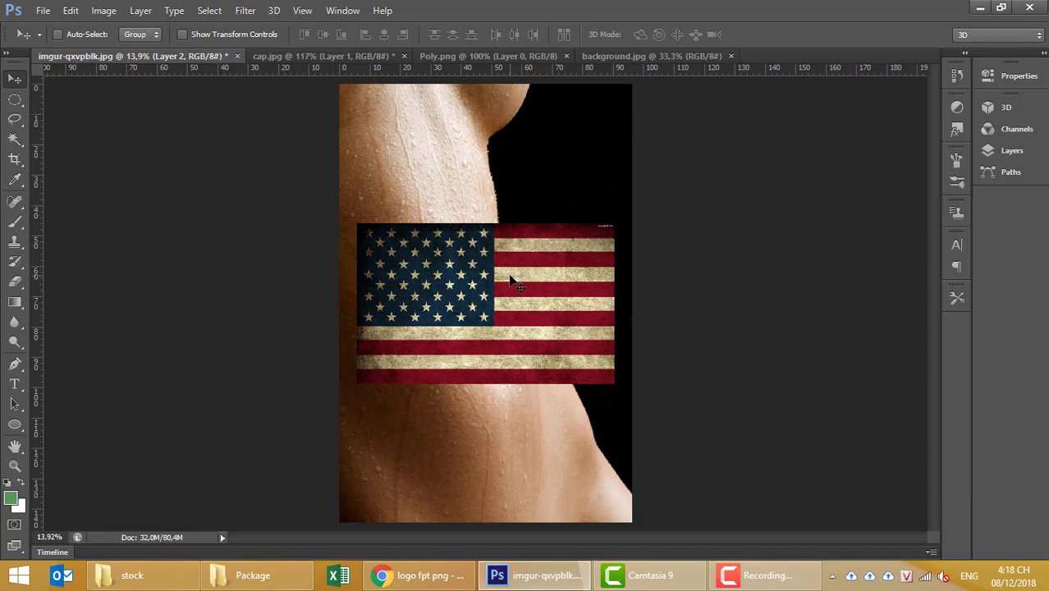
pyautogui.moveTo(510, 282)
pyautogui.mouseDown()
pyautogui.moveTo(458, 138)
pyautogui.moveTo(437, 137)
pyautogui.mouseUp()
# - Scale the flag layer to about 277% so it covers the torso canvas
pyautogui.hotkey('ctrl', 't')
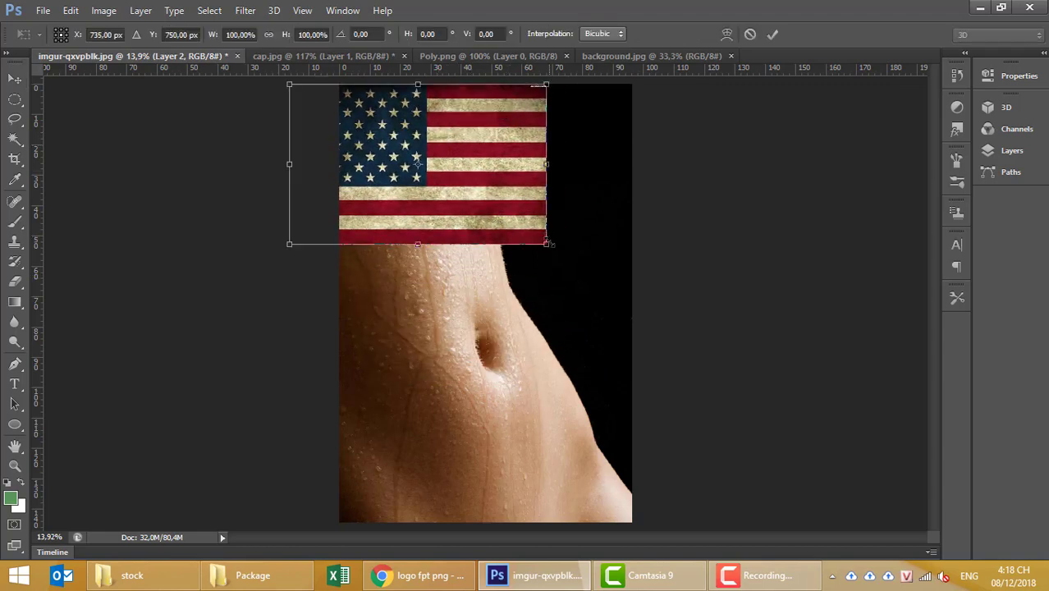
pyautogui.moveTo(546, 243)
pyautogui.mouseDown()
pyautogui.moveTo(624, 297)
pyautogui.moveTo(885, 436)
pyautogui.mouseUp()
pyautogui.moveTo(745, 290)
pyautogui.mouseDown()
pyautogui.moveTo(658, 359)
pyautogui.moveTo(594, 325)
pyautogui.mouseUp()
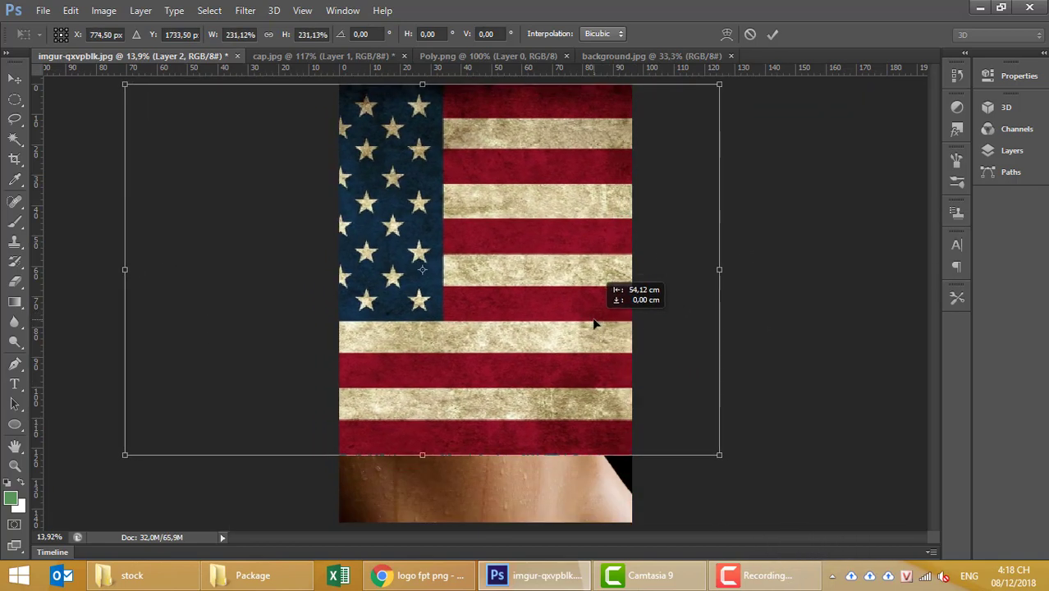
pyautogui.moveTo(719, 454); pyautogui.dragTo(807, 575)
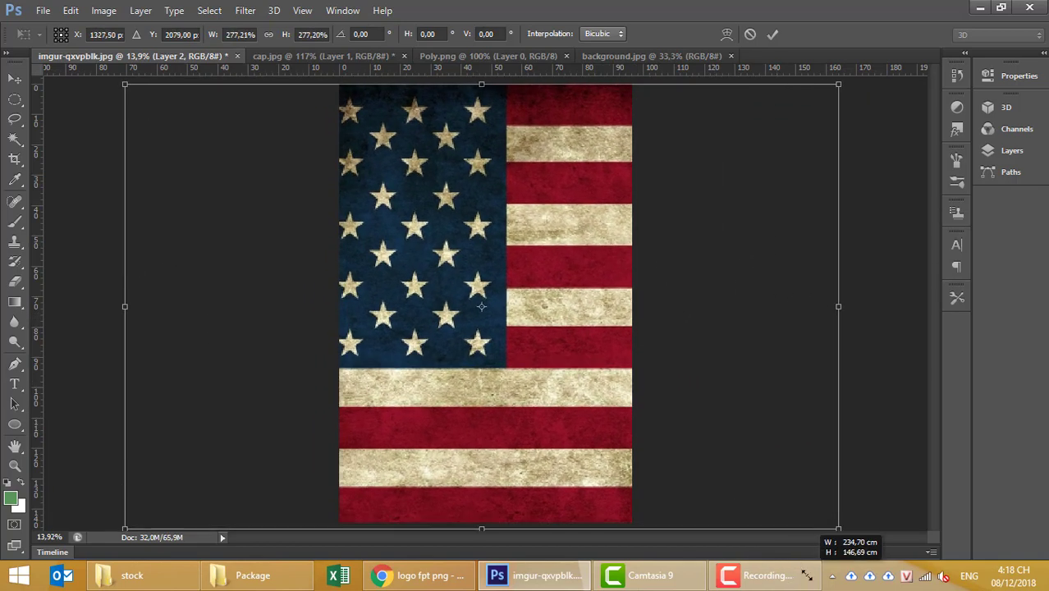
# - Apply the transform, lower Layer 2's fill to 53% and shift it over the torso
pyautogui.press('Return')
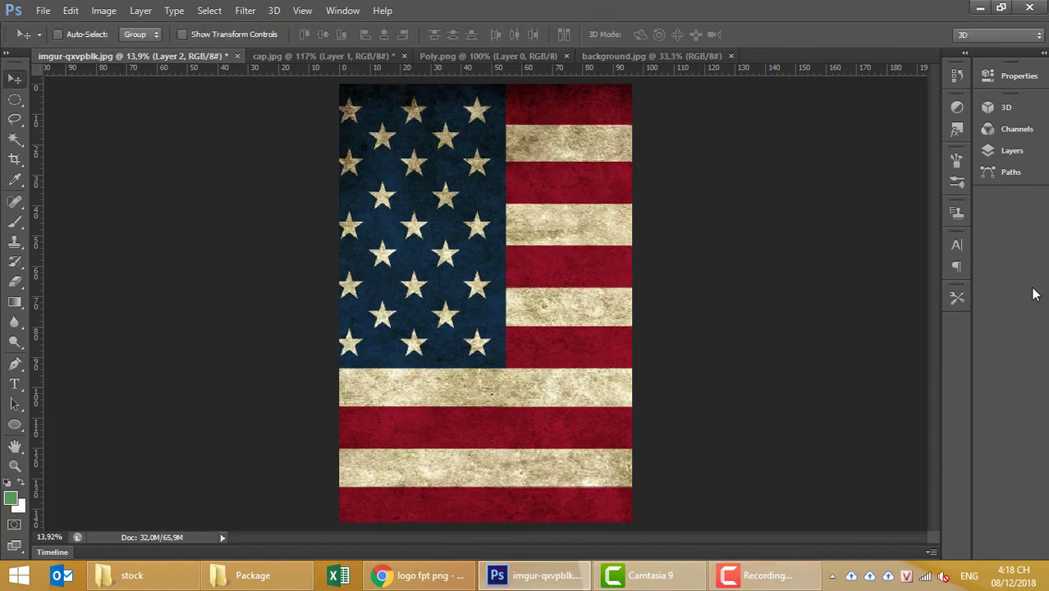
pyautogui.click(1026, 151)
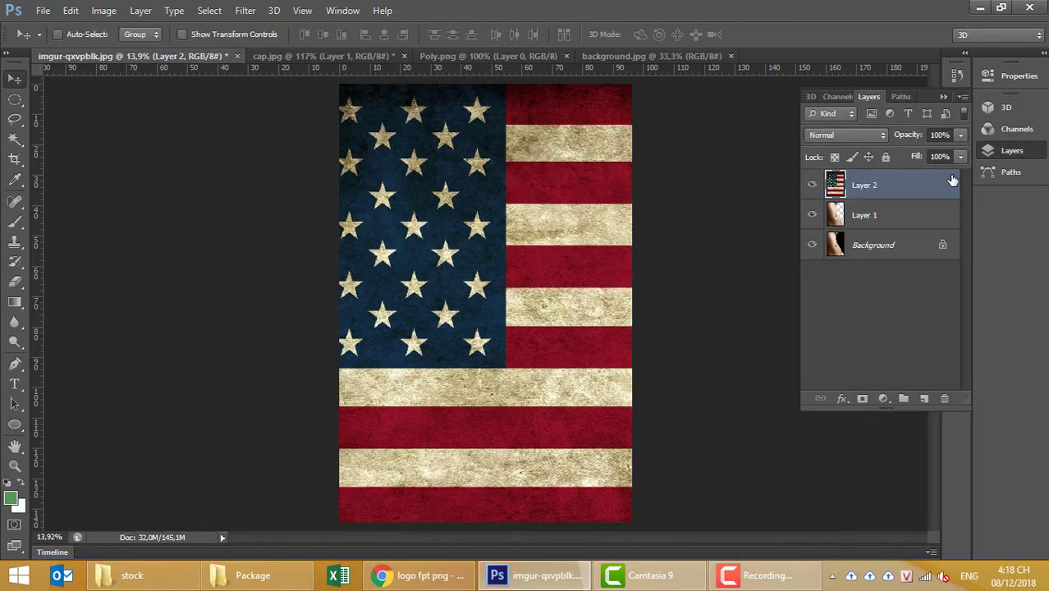
pyautogui.moveTo(961, 156); pyautogui.dragTo(911, 173)
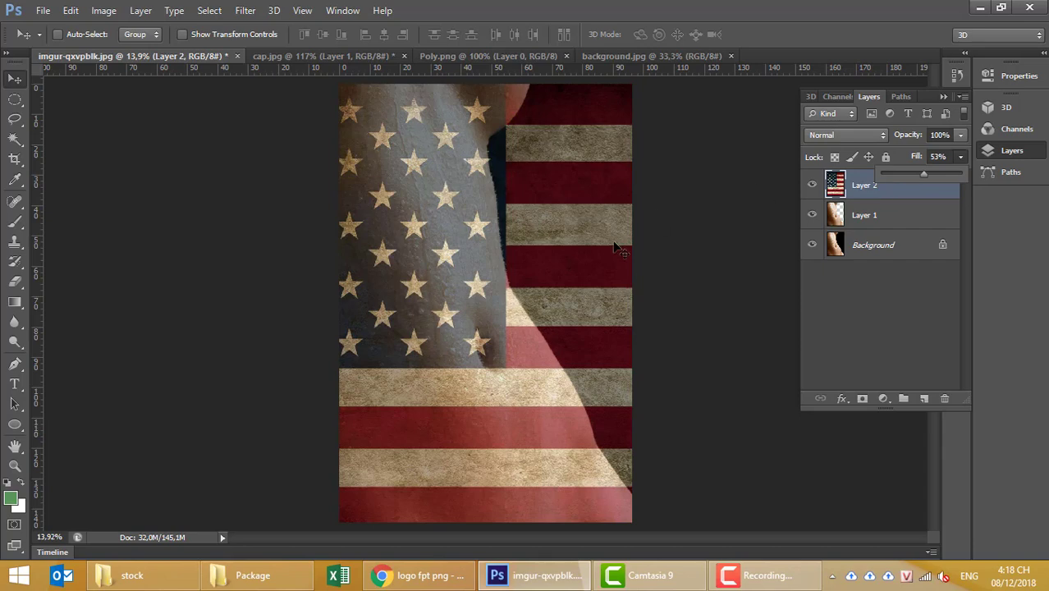
pyautogui.moveTo(633, 246)
pyautogui.mouseDown()
pyautogui.moveTo(649, 256)
pyautogui.moveTo(601, 256)
pyautogui.mouseUp()
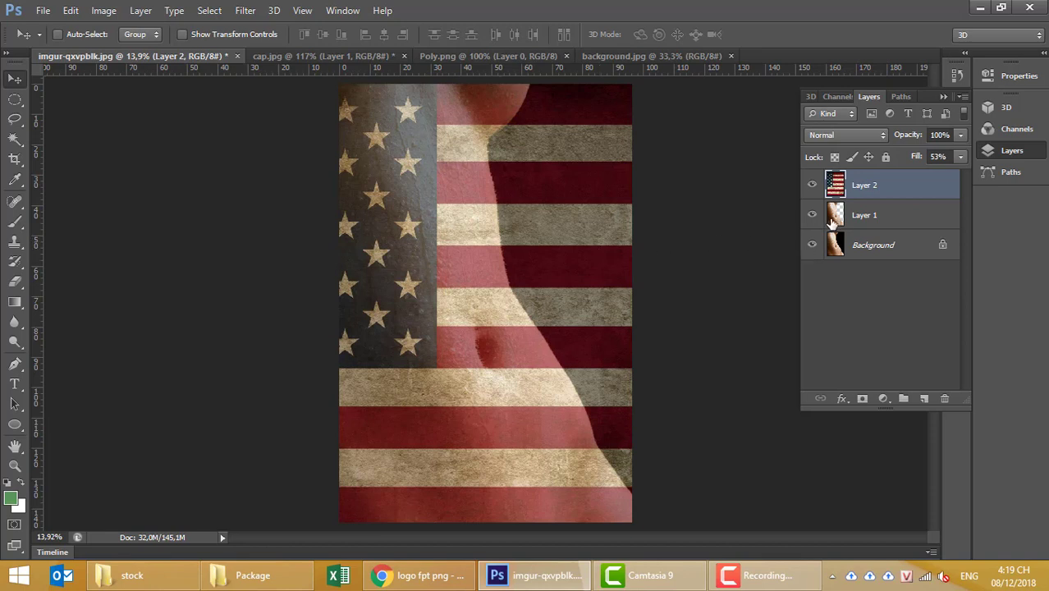
# - Clip the flag to the torso, then undo back to the small, fully opaque flag
pyautogui.rightClick(898, 190)
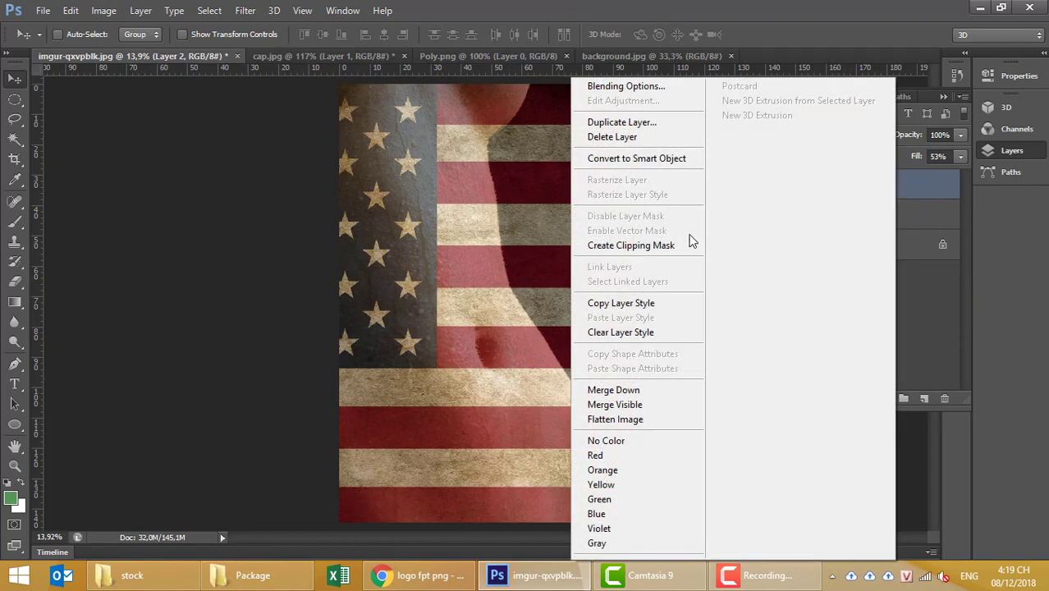
pyautogui.click(651, 244)
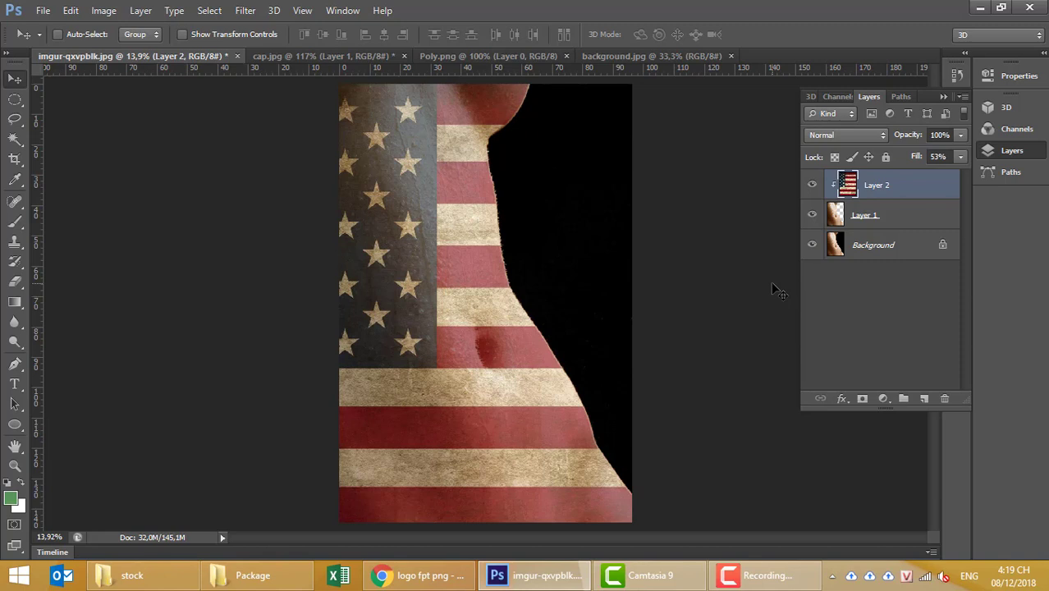
pyautogui.hotkey('ctrl', 'alt', 'g')
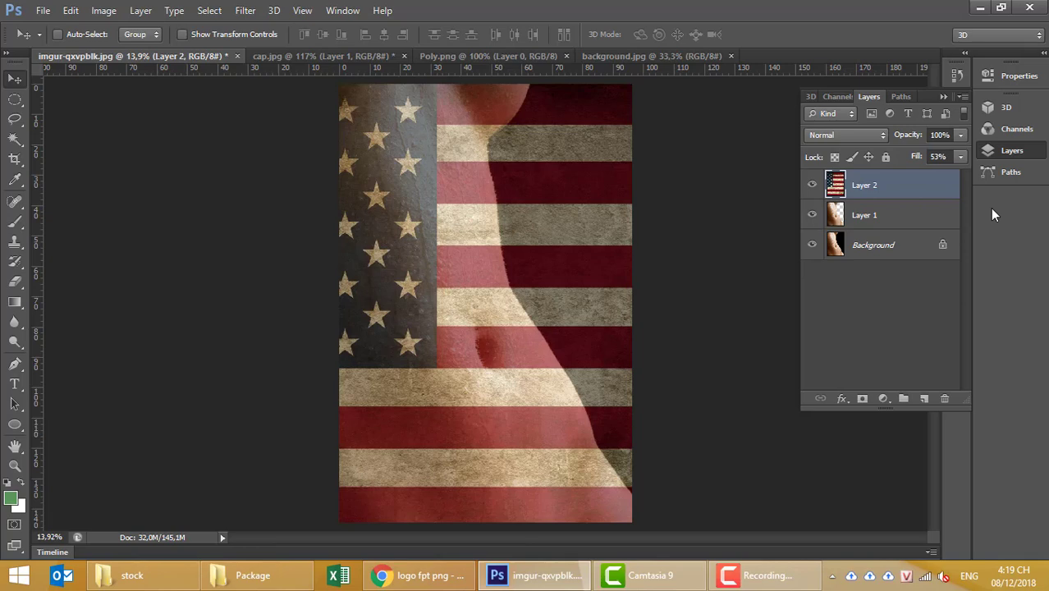
pyautogui.hotkey('ctrl', 'alt', 'z')
pyautogui.hotkey('ctrl', 'alt', 'z')
pyautogui.hotkey('ctrl', 'alt', 'z')
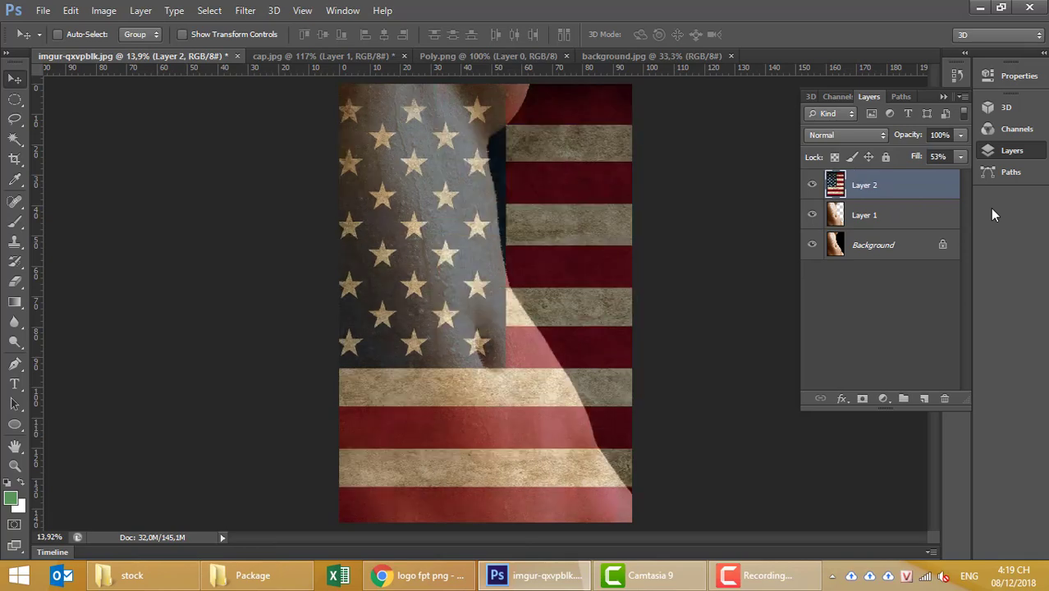
pyautogui.hotkey('ctrl', 'alt', 'z')
pyautogui.hotkey('ctrl', 'alt', 'z')
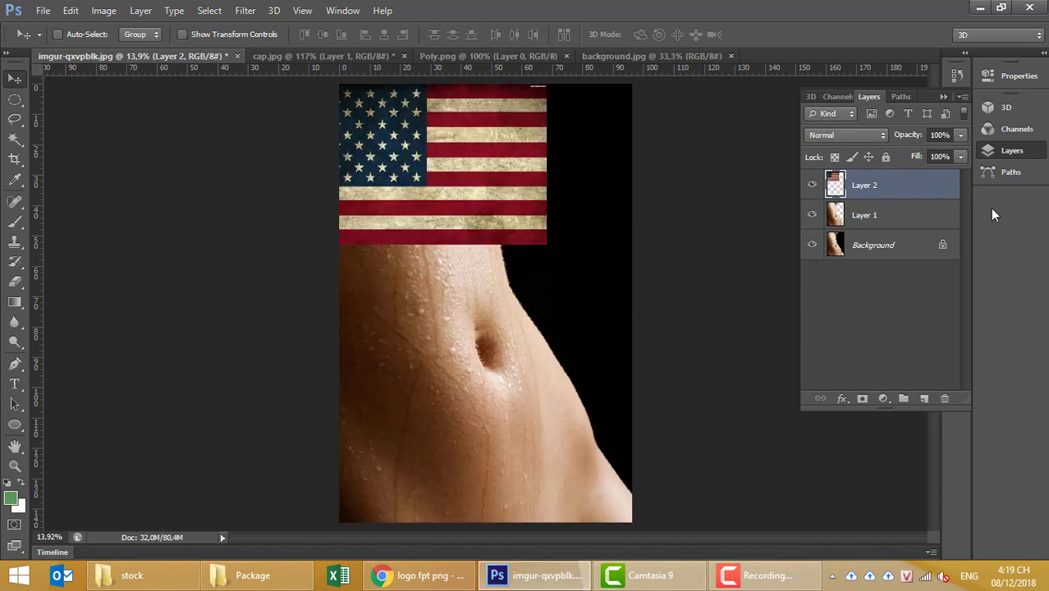
pyautogui.hotkey('ctrl', 'alt', 'z')
pyautogui.hotkey('ctrl', 'alt', 'z')
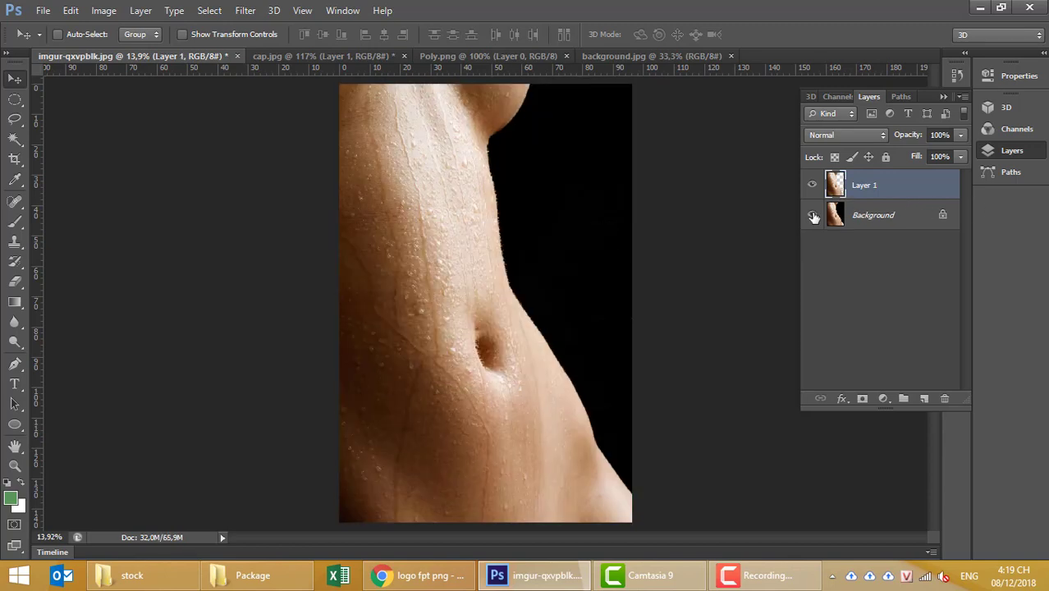
# - Hide the Background layer and add a Black & White adjustment to grey the torso
pyautogui.click(813, 215)
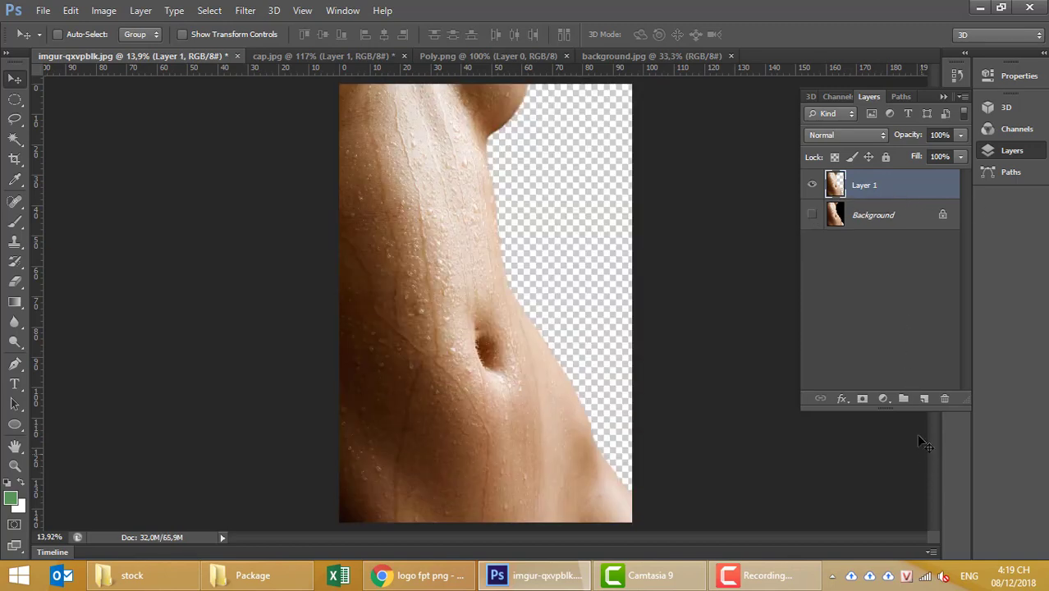
pyautogui.click(884, 398)
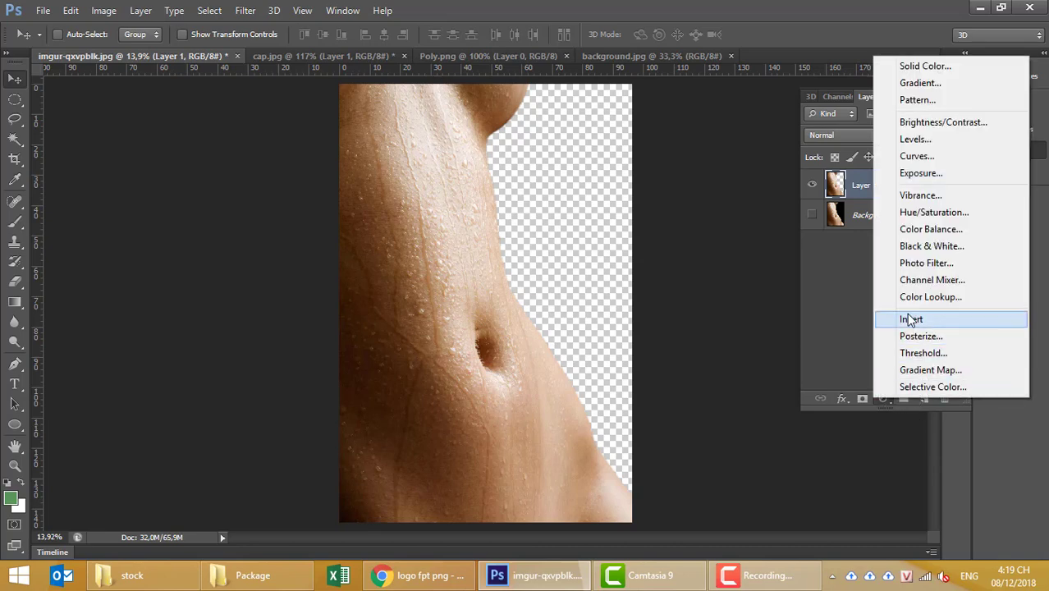
pyautogui.click(928, 246)
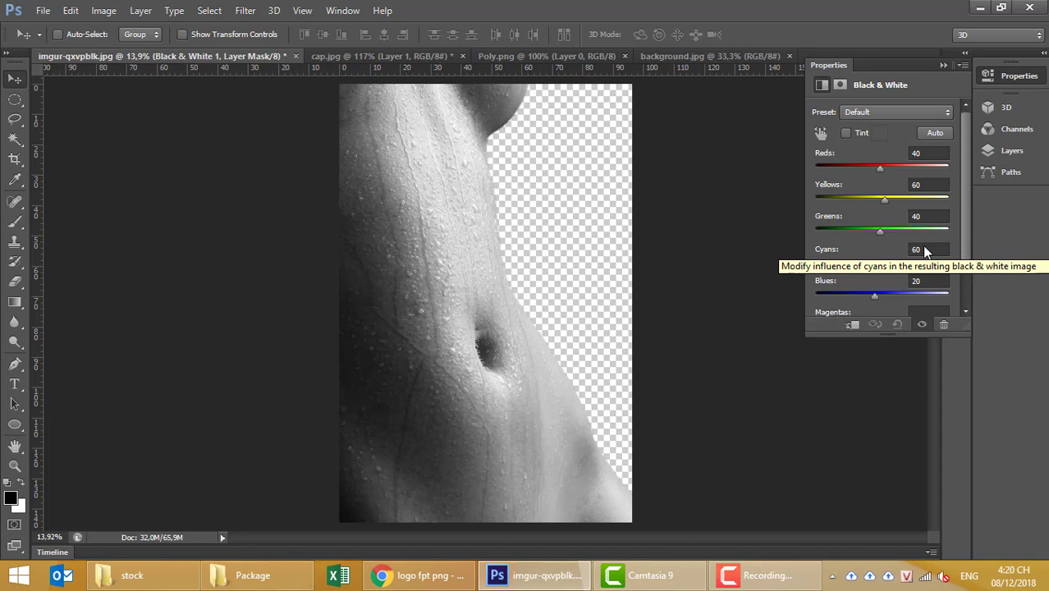
pyautogui.click(1012, 150)
# - Darken Layer 1's midtones with Levels, setting the gamma to 0,63
pyautogui.click(862, 225)
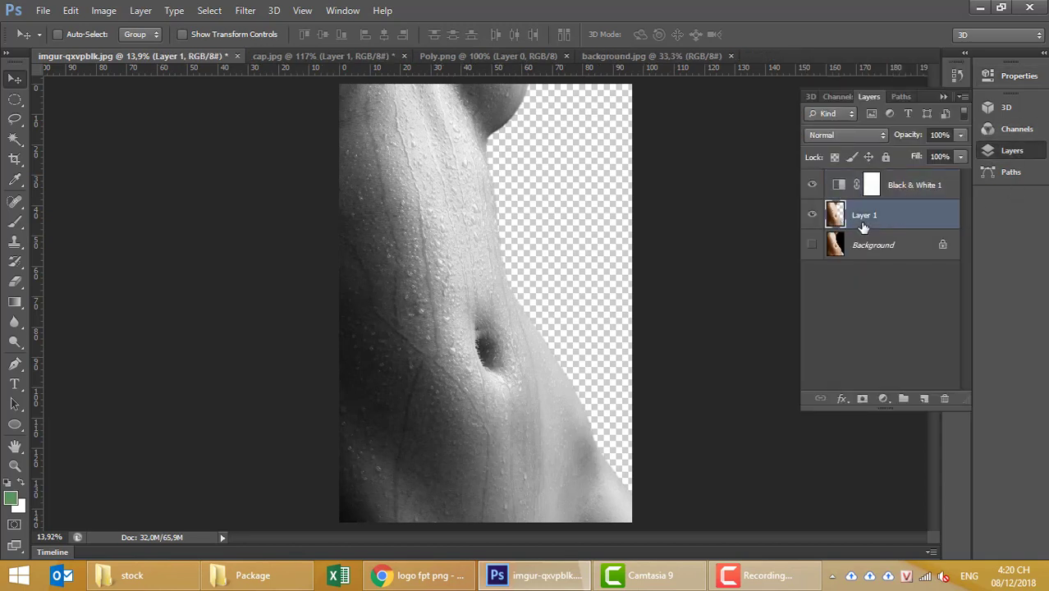
pyautogui.hotkey('ctrl', 'l')
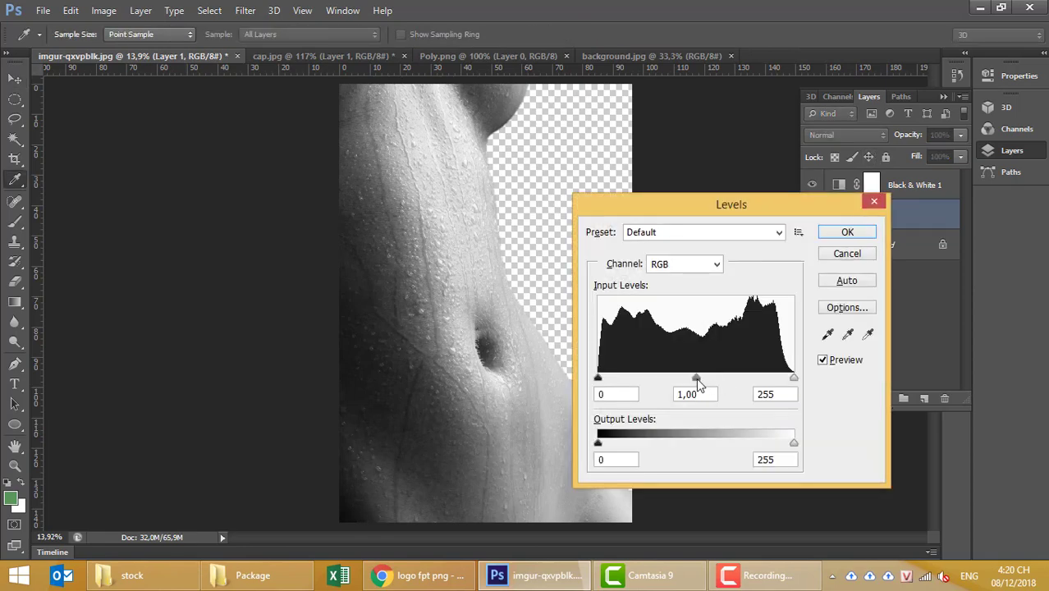
pyautogui.moveTo(696, 378); pyautogui.dragTo(713, 373)
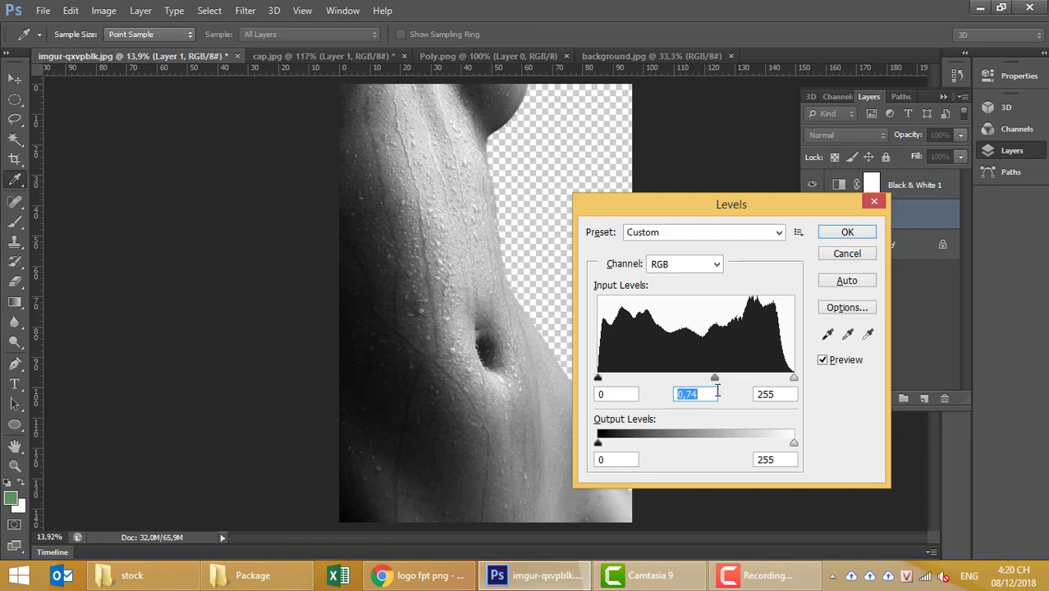
pyautogui.moveTo(716, 377); pyautogui.dragTo(725, 378)
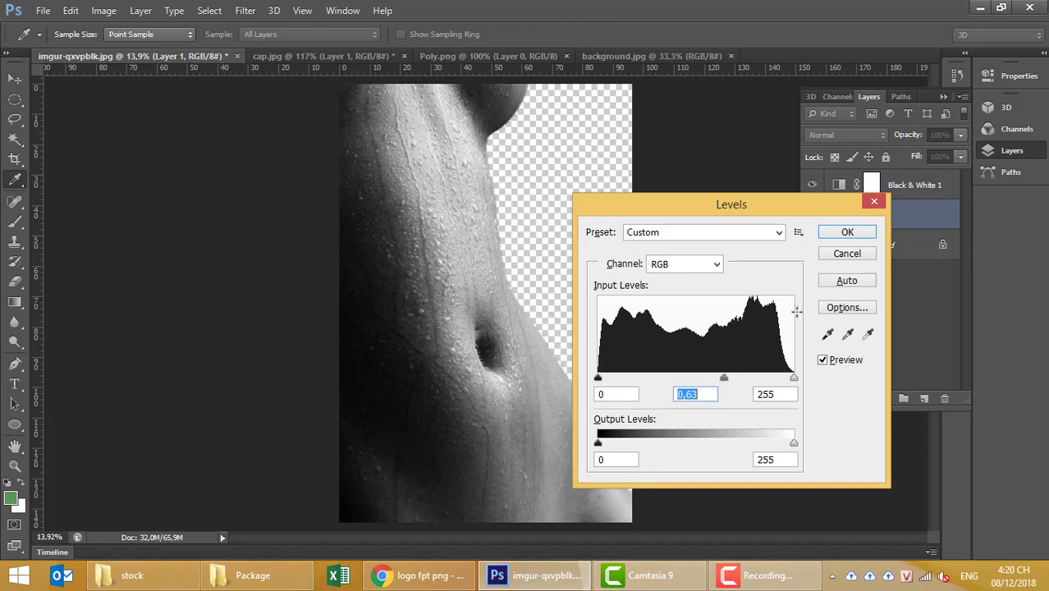
pyautogui.click(855, 234)
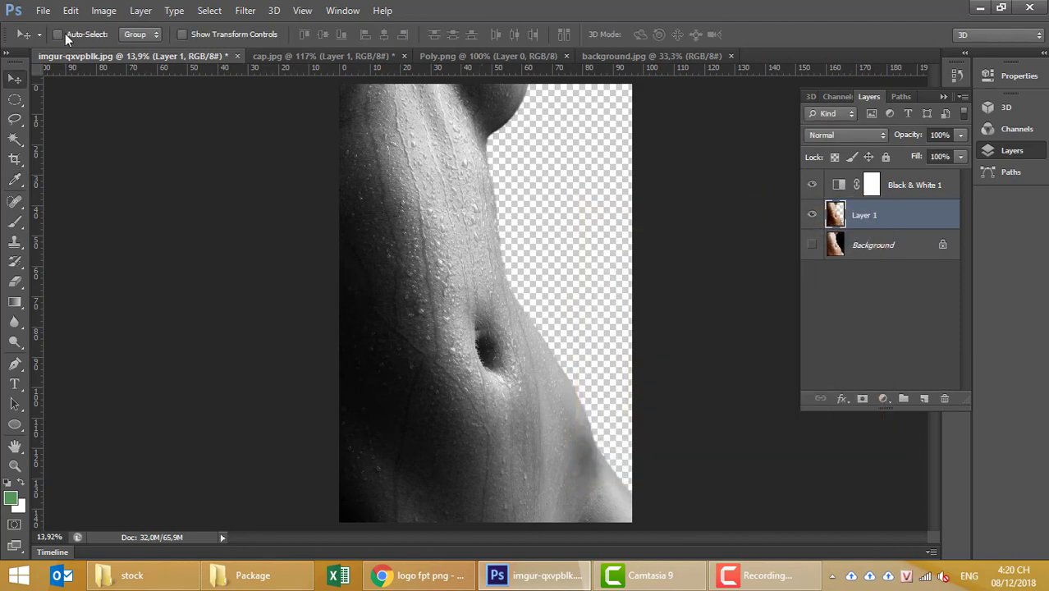
# - Save the torso document as Mau 1.psd in Photoshop format, accepting the compatibility options
pyautogui.hotkey('ctrl', 'shift', 's')
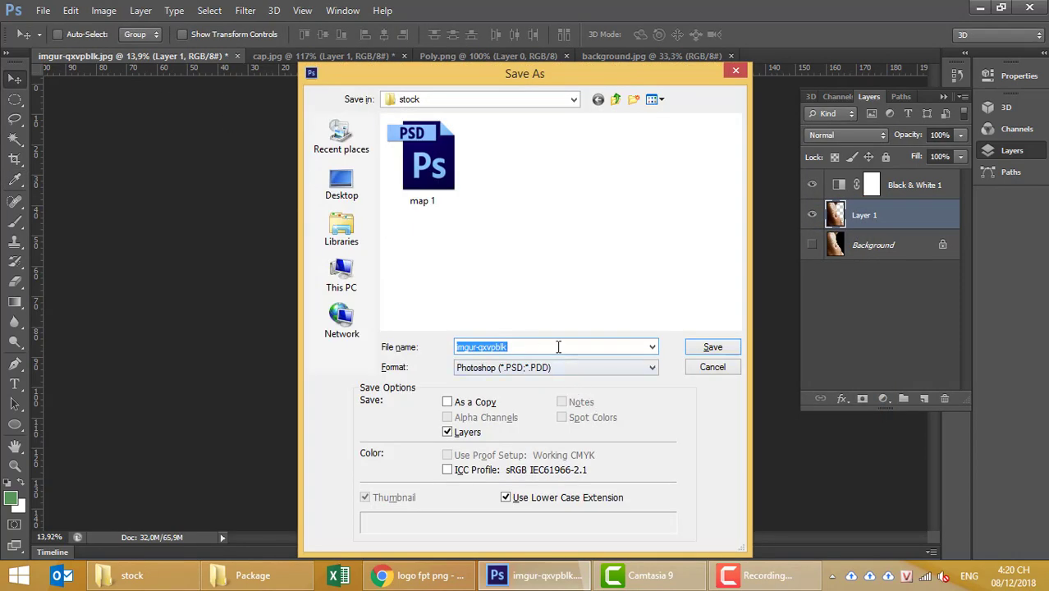
pyautogui.write('Mau 1')
pyautogui.click(725, 346)
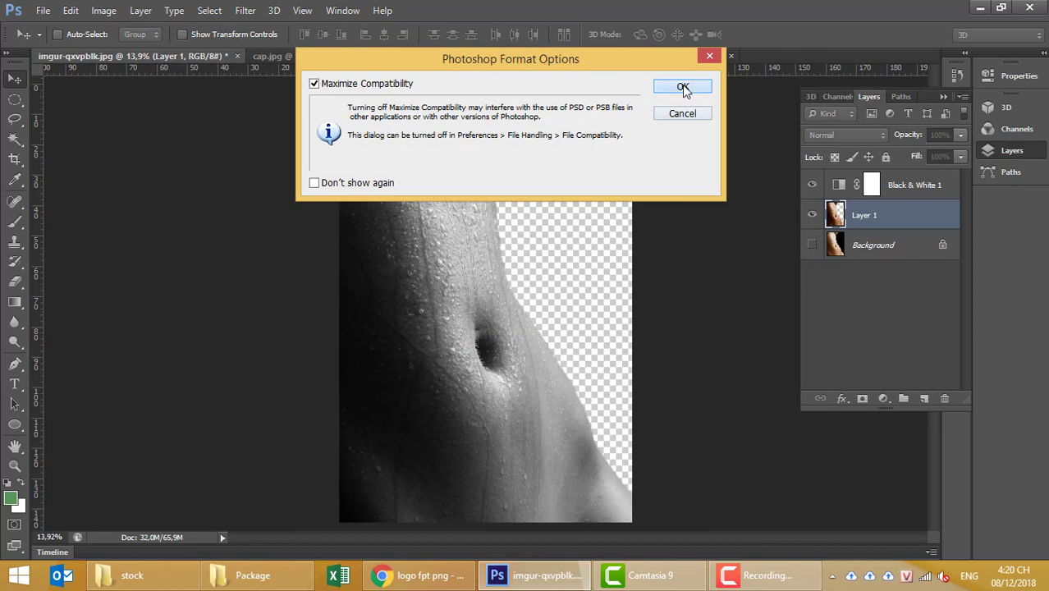
pyautogui.click(683, 86)
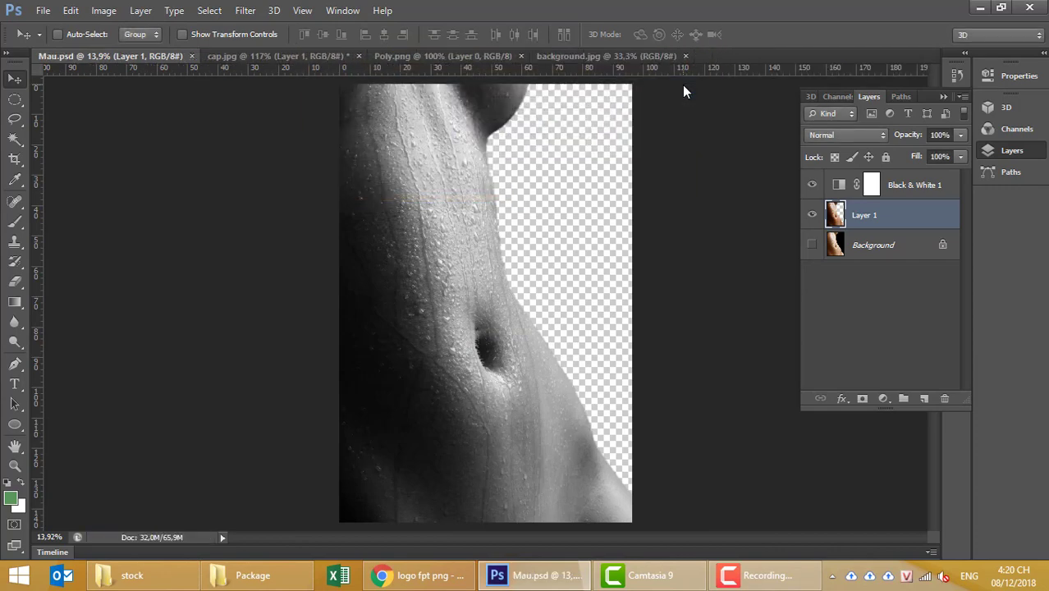
# - Step back in History to the Layer Via Copy state, restoring the colour skin cutout
pyautogui.click(958, 77)
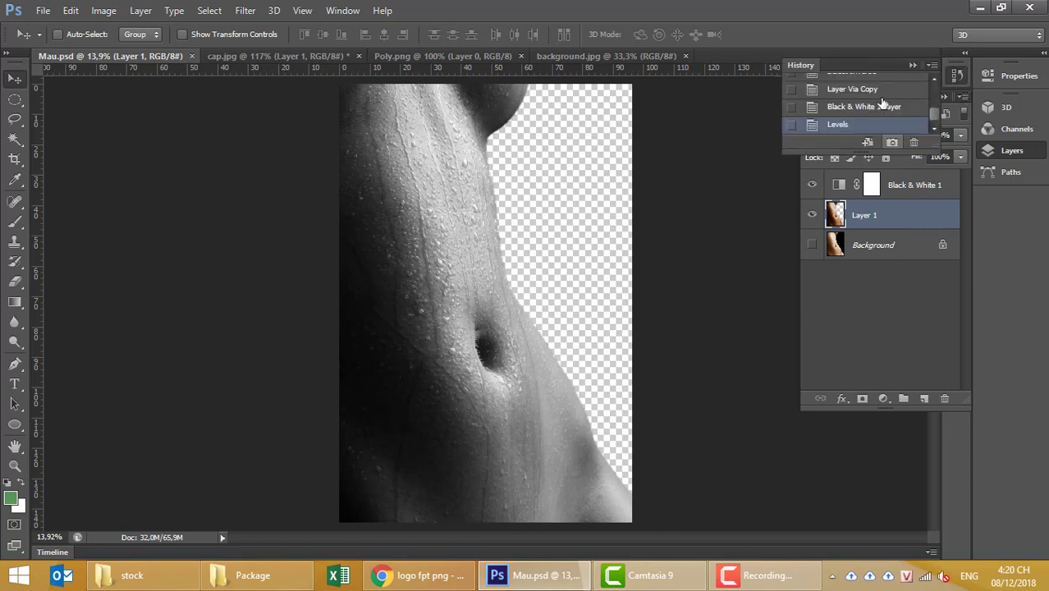
pyautogui.scroll(10, 883, 105)
pyautogui.scroll(-1, 877, 115)
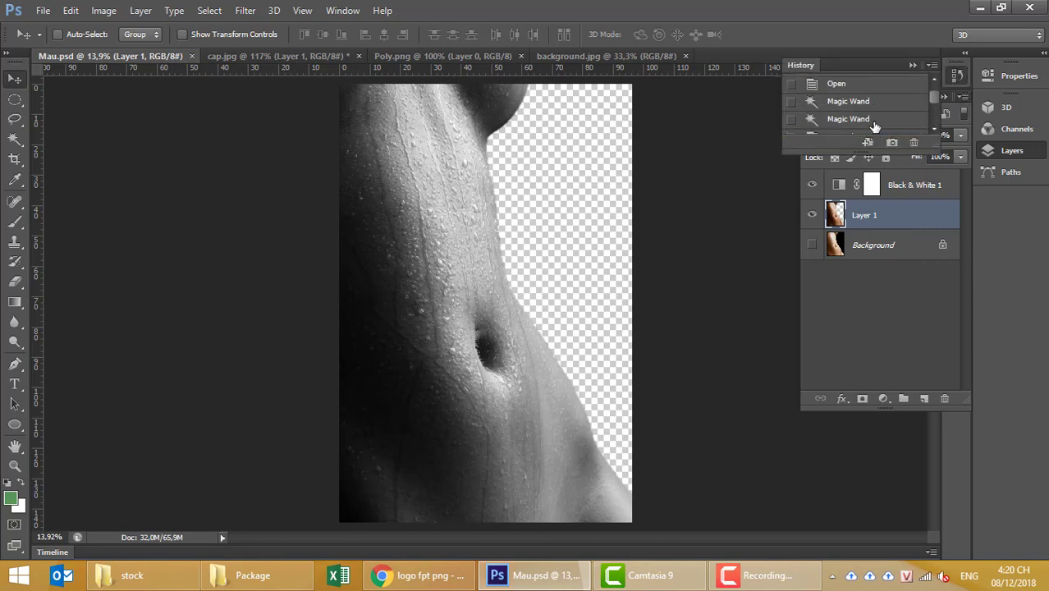
pyautogui.click(876, 123)
pyautogui.scroll(-1, 875, 123)
pyautogui.scroll(-1, 876, 123)
pyautogui.click(876, 123)
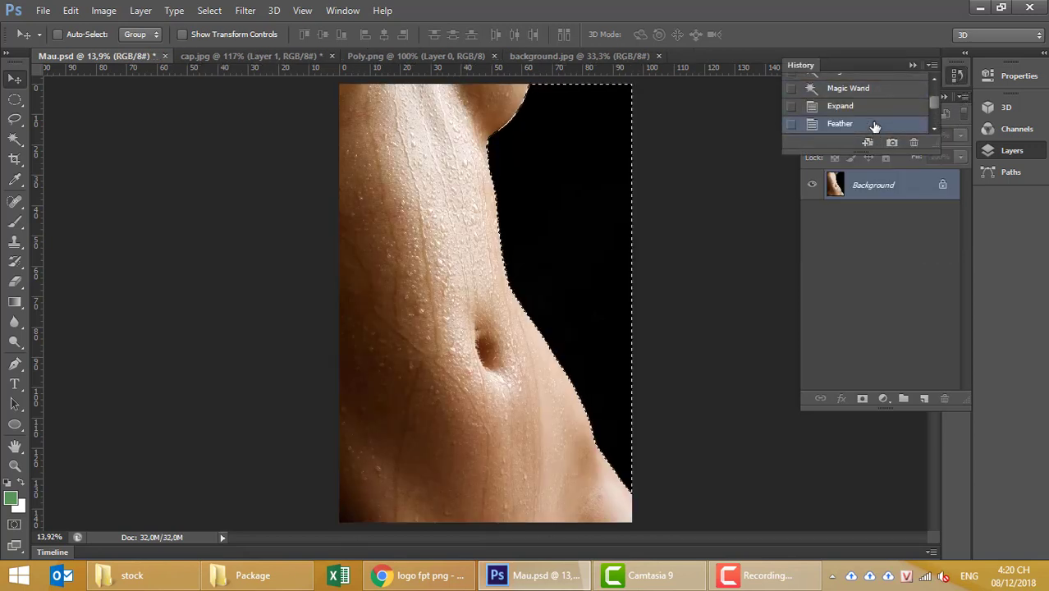
pyautogui.scroll(-1, 875, 127)
pyautogui.click(875, 123)
pyautogui.scroll(-2, 875, 127)
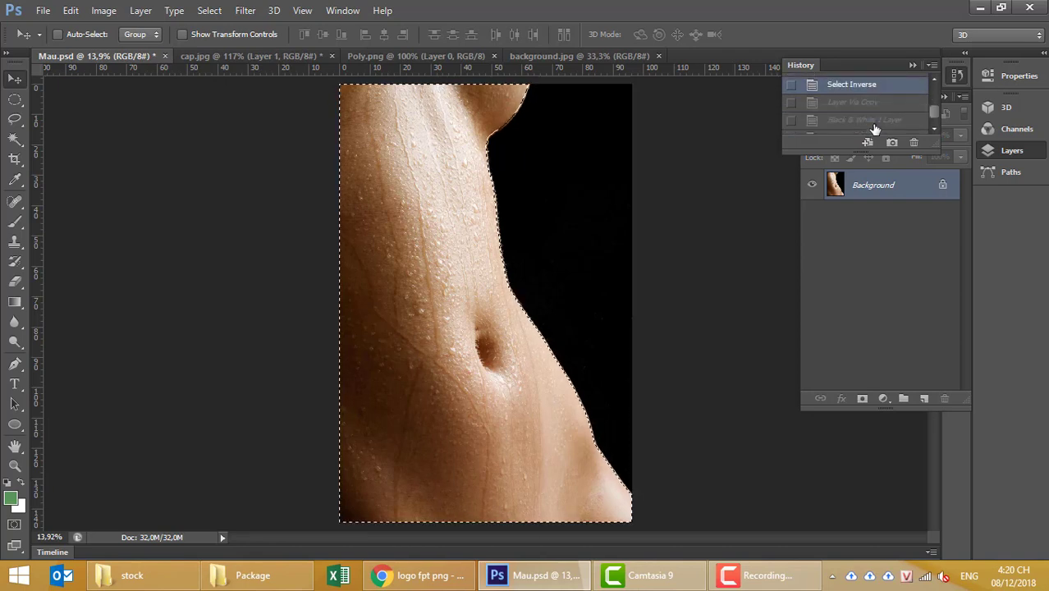
pyautogui.click(875, 125)
pyautogui.click(877, 104)
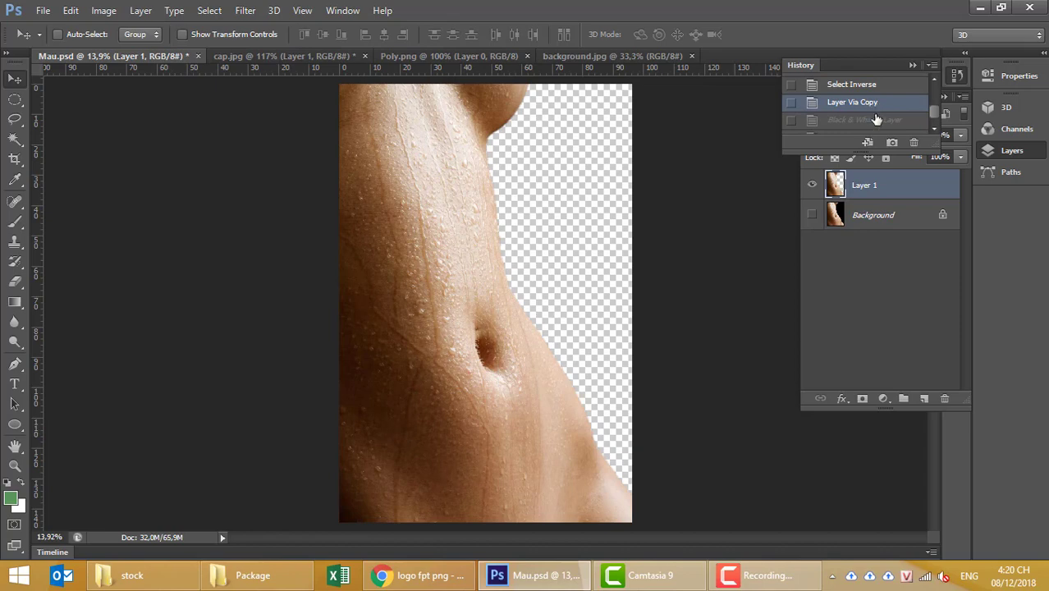
# - Paste the grunge flag from background.jpg into Mau.psd at the canvas's top-left
pyautogui.click(565, 58)
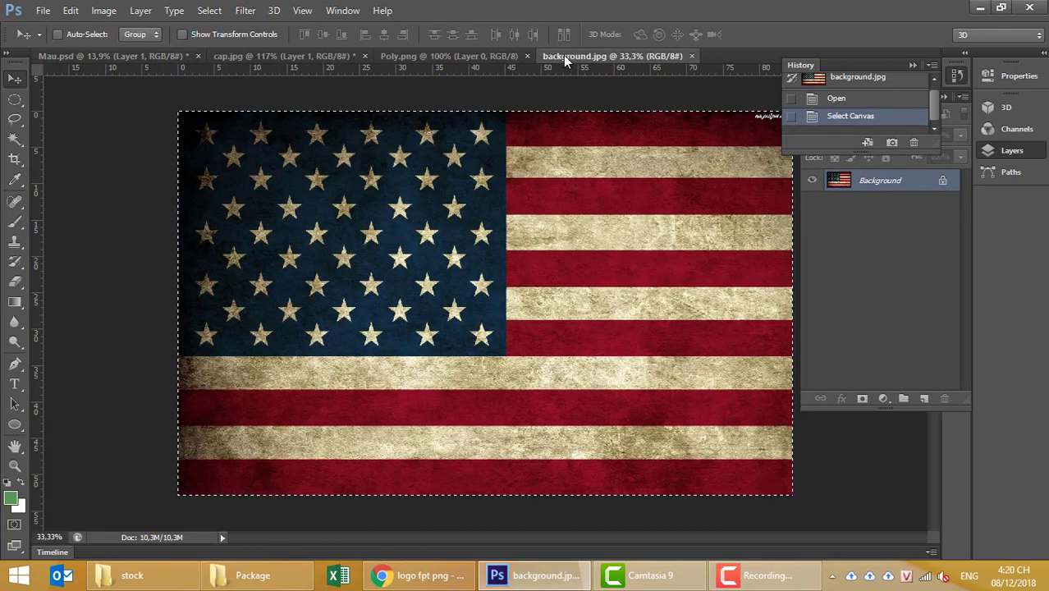
pyautogui.click(164, 54)
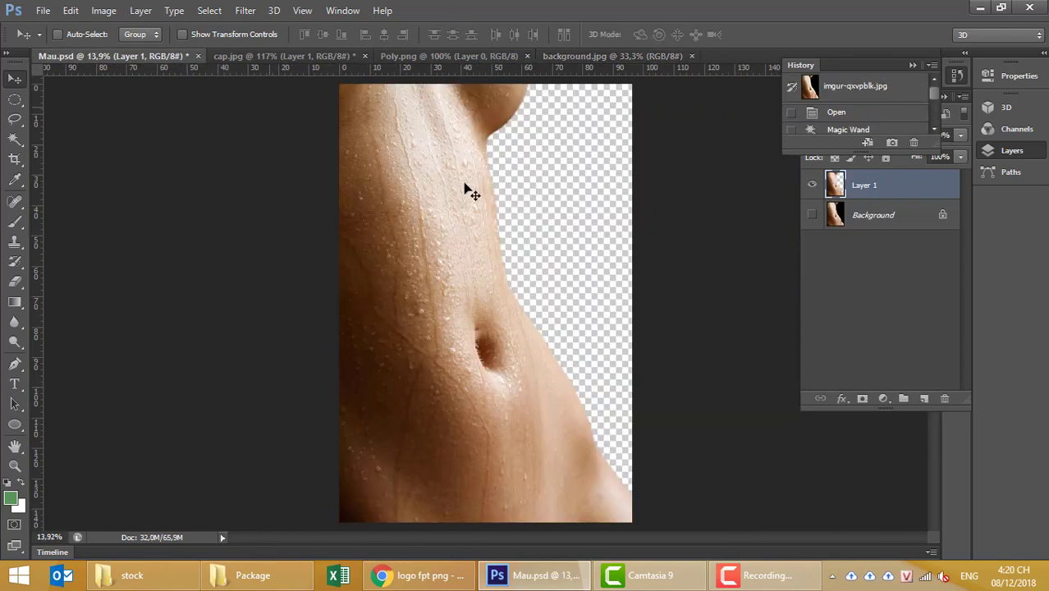
pyautogui.hotkey('ctrl', 'v')
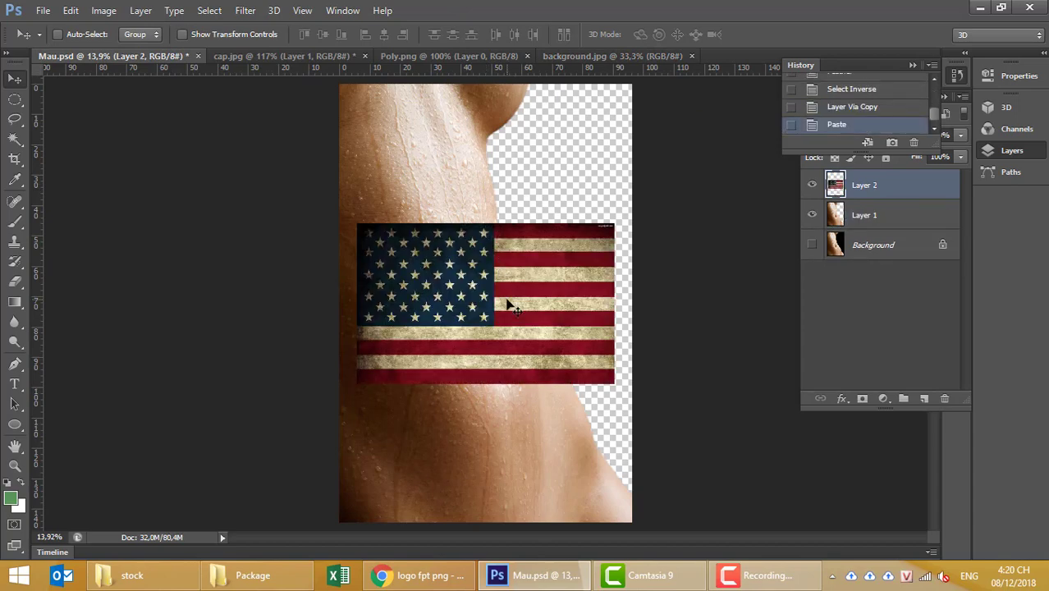
pyautogui.moveTo(509, 305); pyautogui.dragTo(438, 146)
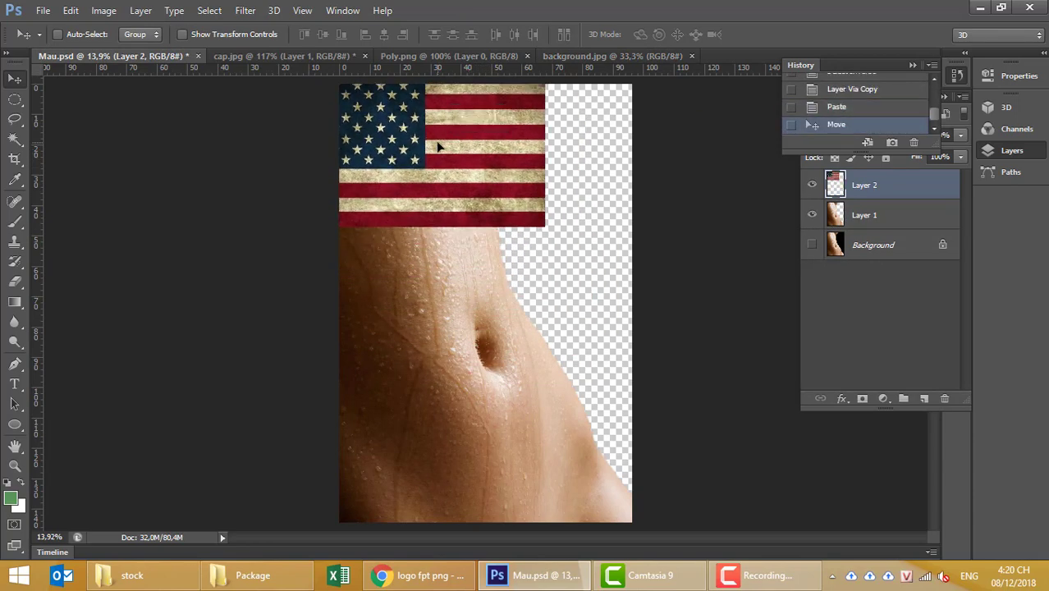
# - Enlarge the flag layer with Free Transform until it covers the whole canvas
pyautogui.hotkey('ctrl', 't')
pyautogui.moveTo(546, 227)
pyautogui.mouseDown()
pyautogui.moveTo(764, 546)
pyautogui.moveTo(903, 542)
pyautogui.mouseUp()
pyautogui.moveTo(682, 288)
pyautogui.mouseDown()
pyautogui.moveTo(516, 312)
pyautogui.moveTo(494, 291)
pyautogui.mouseUp()
pyautogui.moveTo(790, 502); pyautogui.dragTo(824, 534)
pyautogui.press('Return')
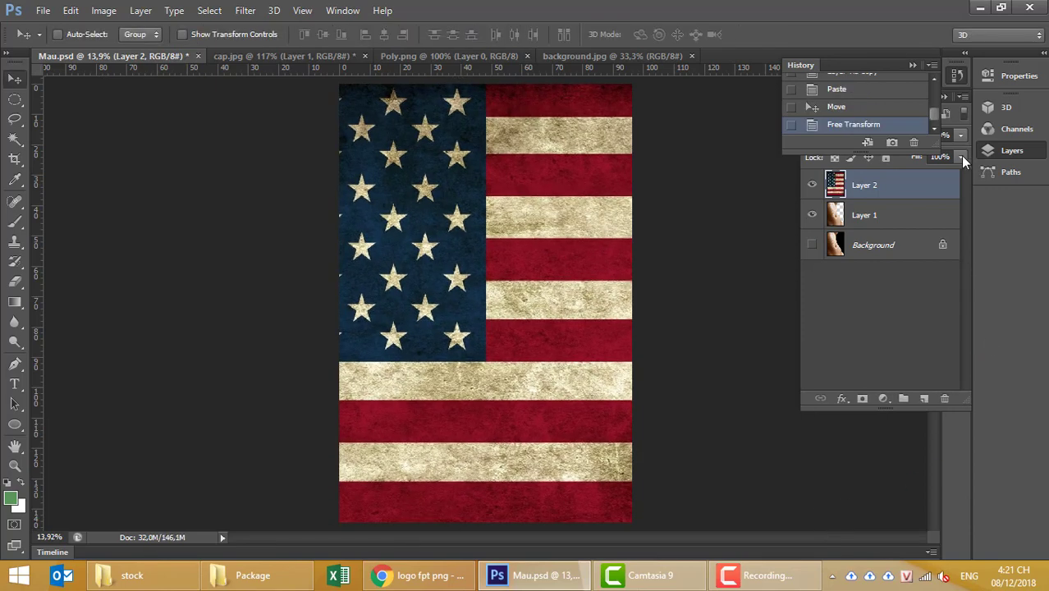
# - Set the flag layer's fill to 54% and nudge it slightly left
pyautogui.click(961, 155)
pyautogui.click(924, 174)
pyautogui.moveTo(728, 261); pyautogui.dragTo(679, 274)
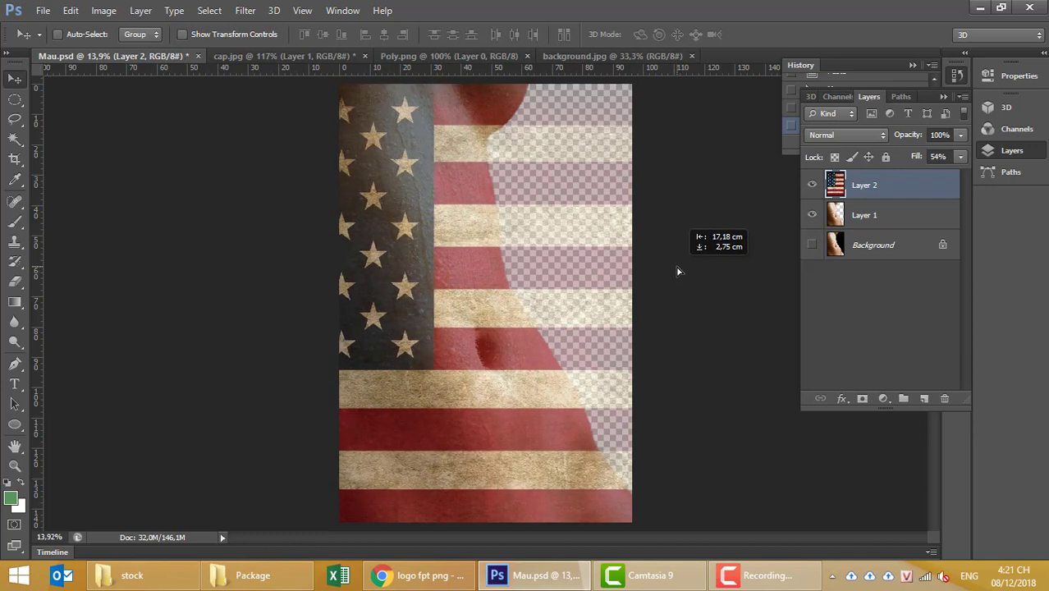
pyautogui.moveTo(678, 274); pyautogui.dragTo(678, 271)
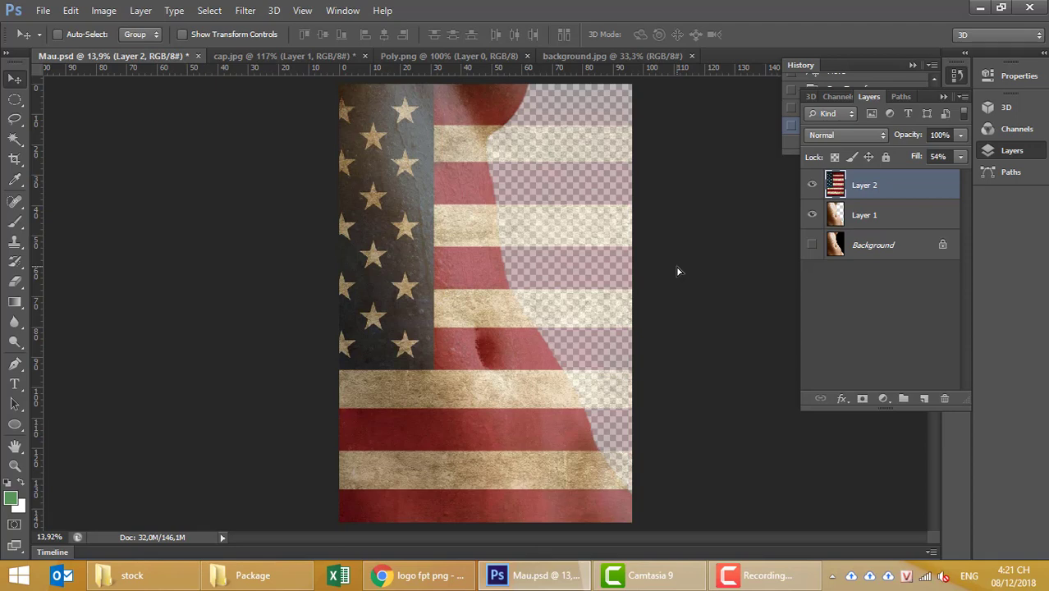
# - Briefly clip Layer 2 to the body, release the clip, and bring up the Filter menu
pyautogui.rightClick(883, 186)
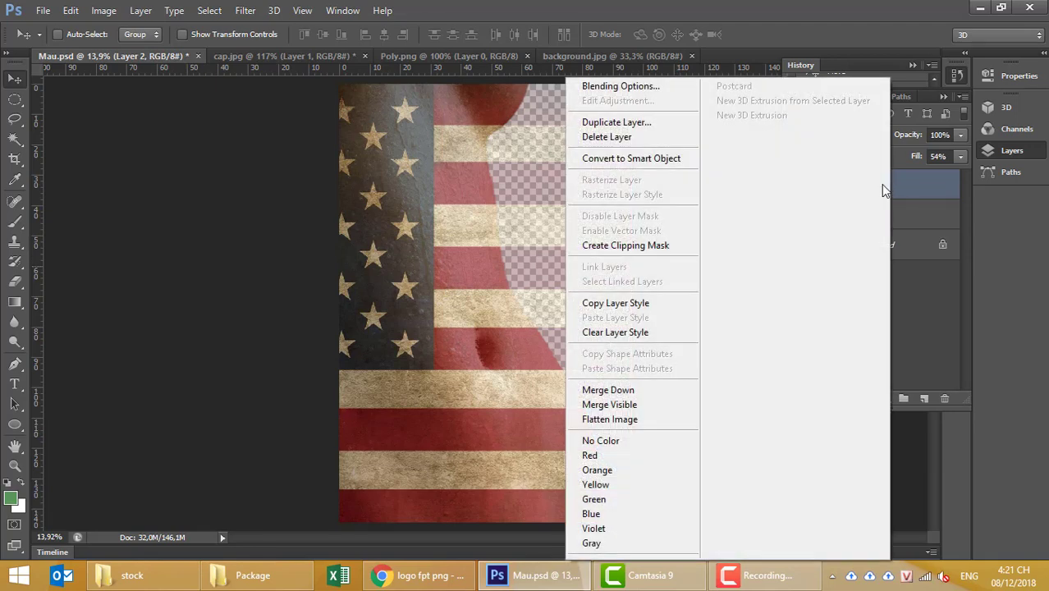
pyautogui.click(634, 245)
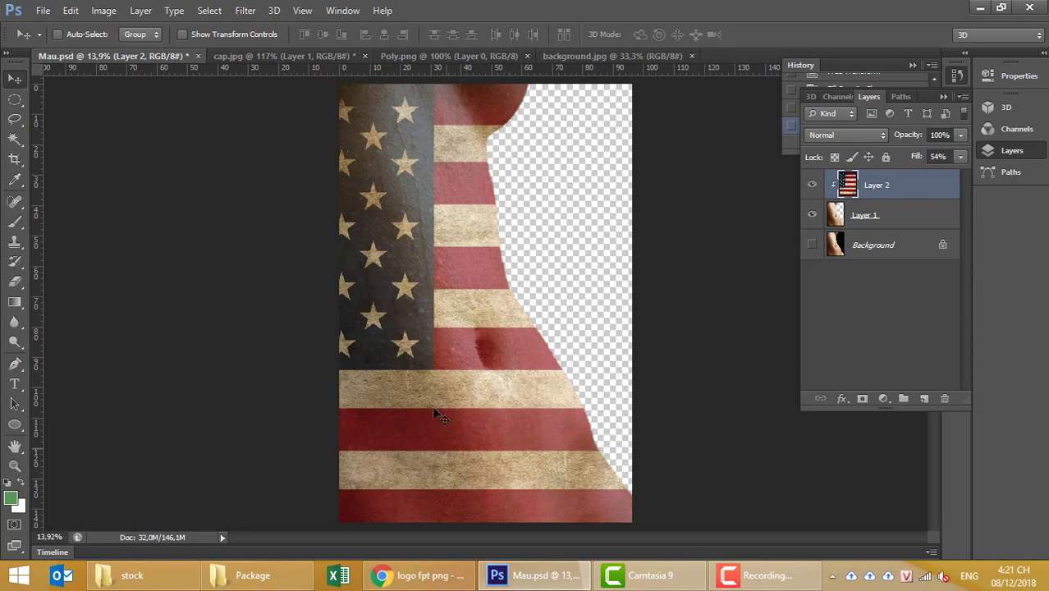
pyautogui.hotkey('ctrl', 'alt', 'g')
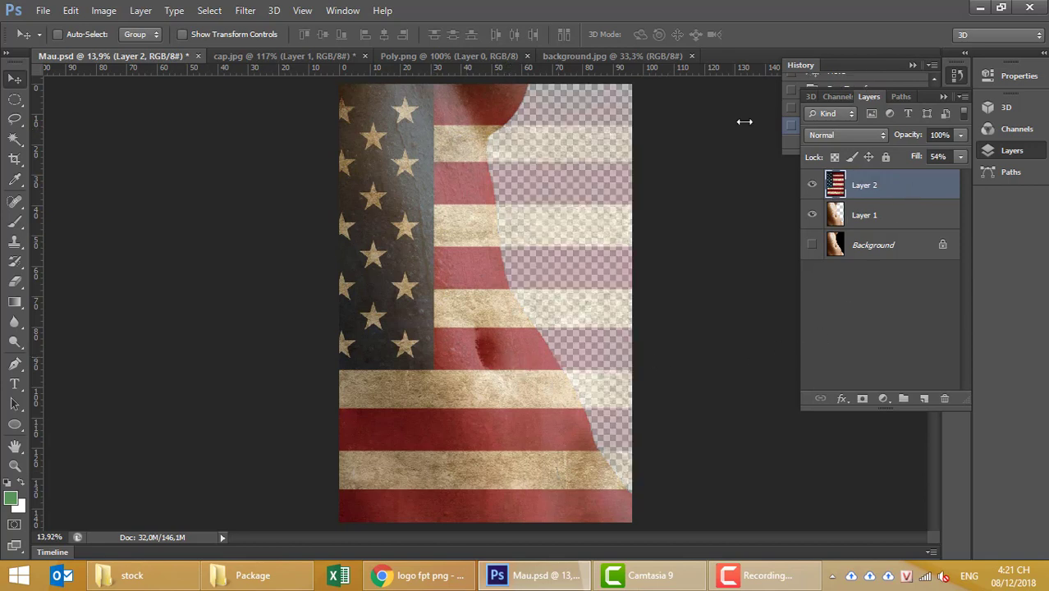
pyautogui.click(246, 11)
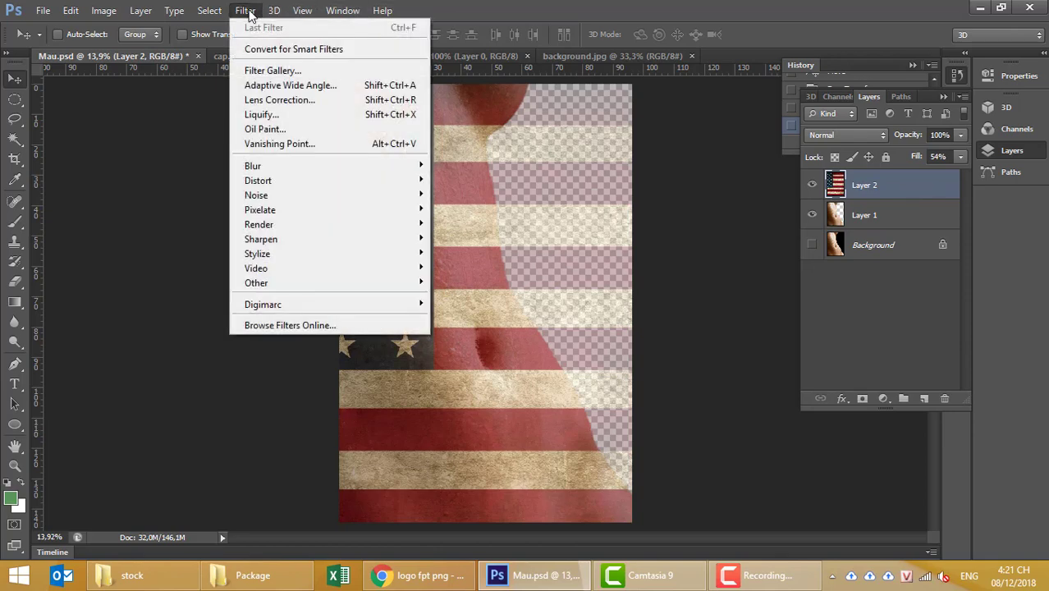
pyautogui.moveTo(258, 181)
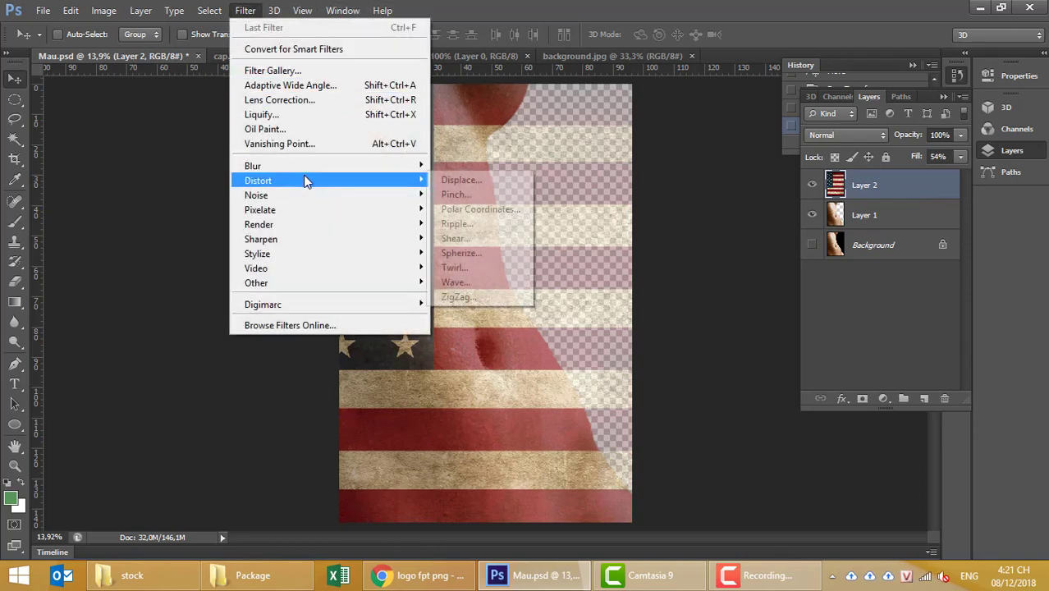
# - Apply Displace with horizontal and vertical scale 10, Stretch To Fit and Repeat Edge Pixels
pyautogui.click(482, 183)
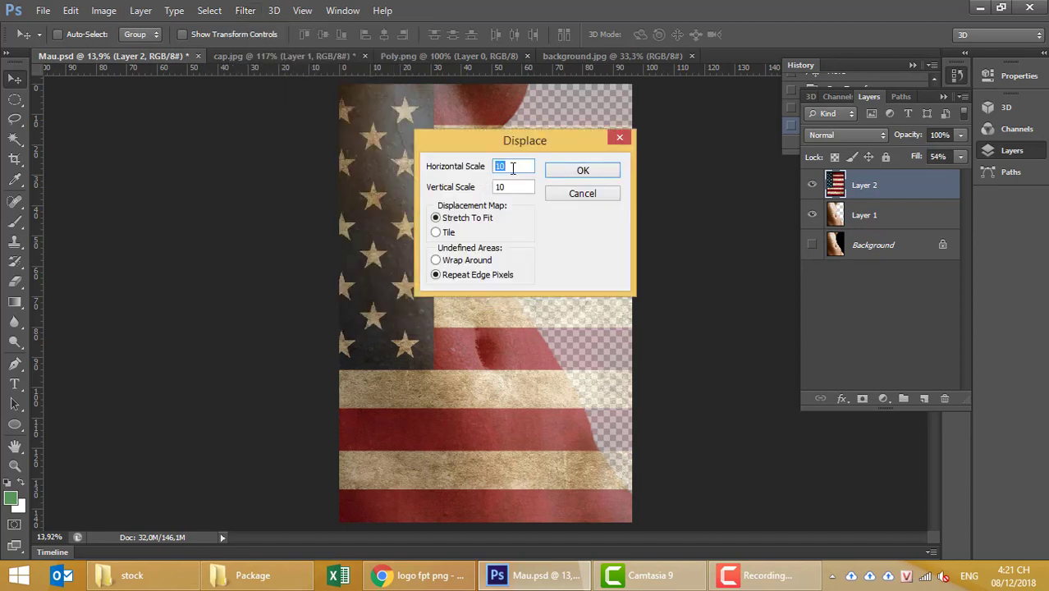
pyautogui.moveTo(559, 140); pyautogui.dragTo(578, 325)
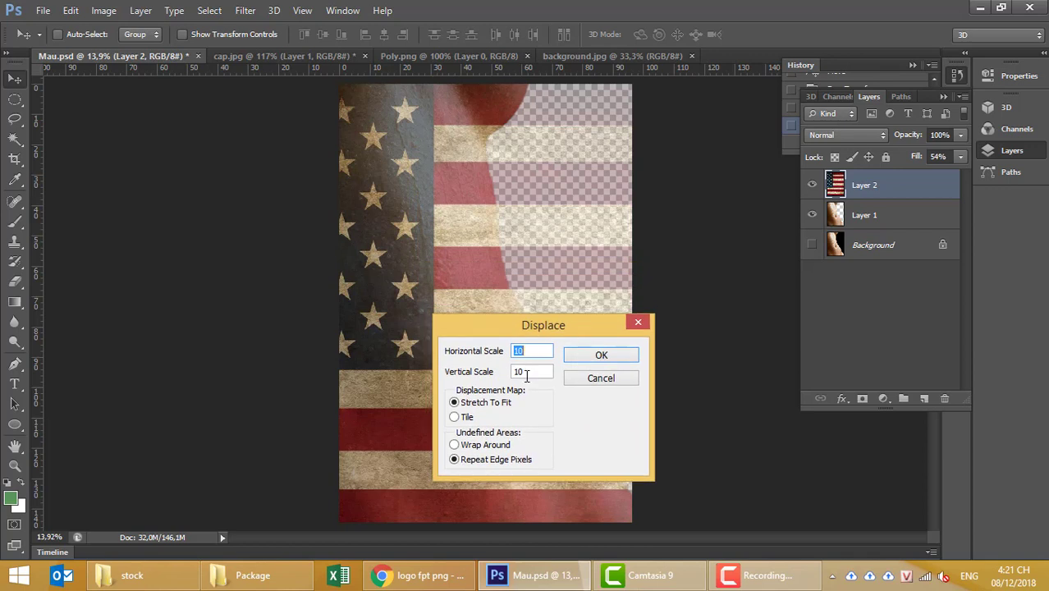
pyautogui.write('10')
pyautogui.click(598, 353)
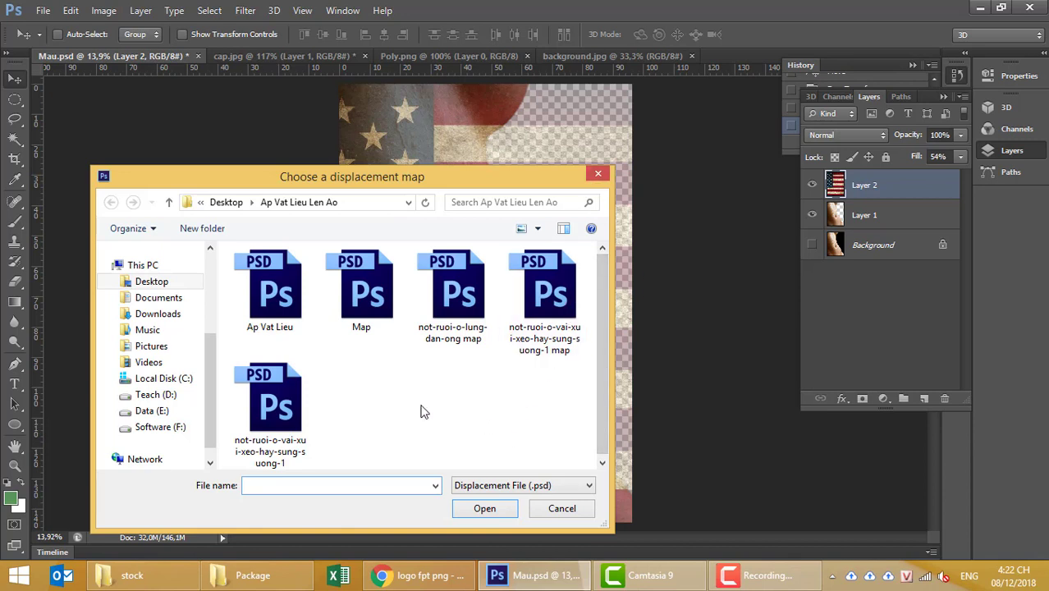
# - Use Mau.psd from Teach (D:) > Photoshop > stock as the displacement map for the flag
pyautogui.click(170, 396)
pyautogui.doubleClick(270, 370)
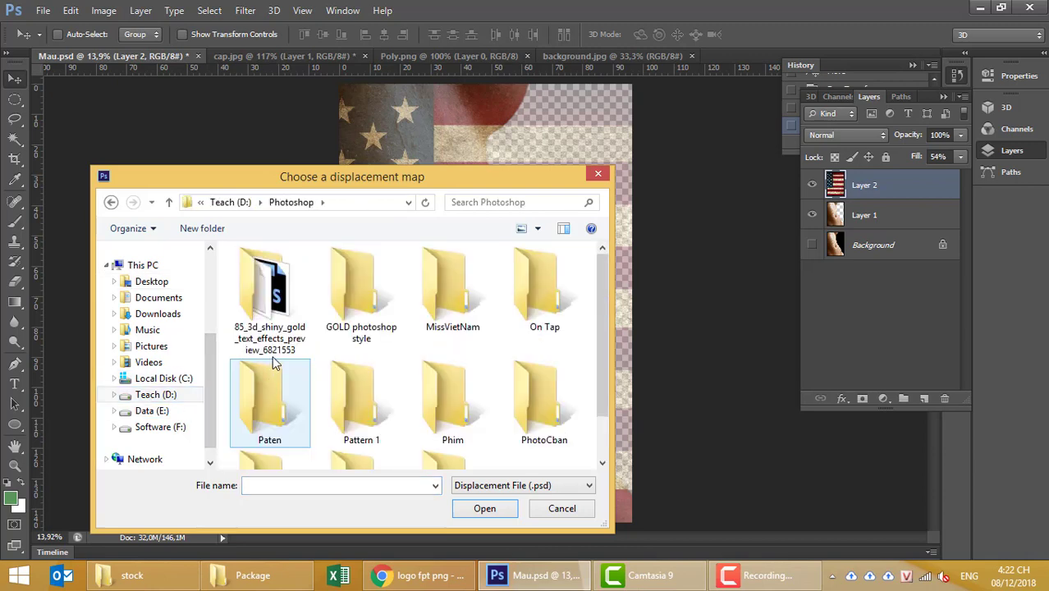
pyautogui.scroll(-1, 436, 400)
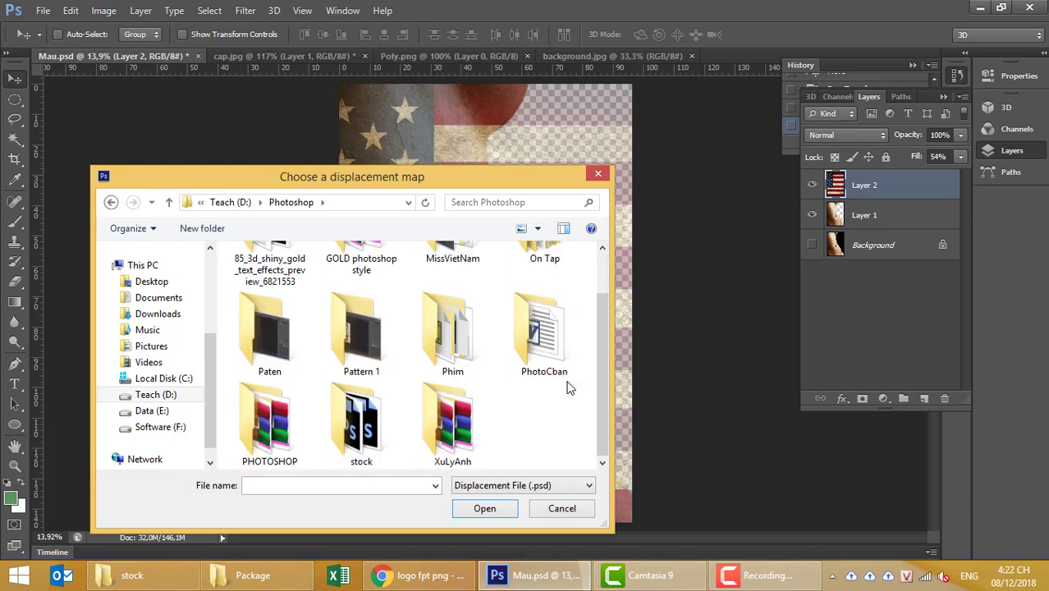
pyautogui.doubleClick(374, 421)
pyautogui.click(365, 304)
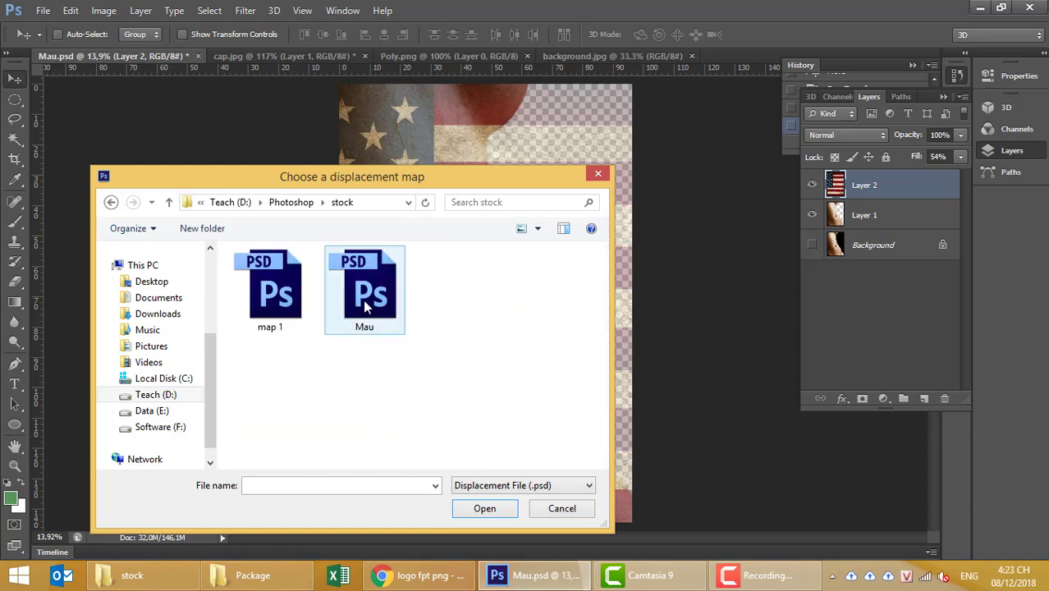
pyautogui.click(468, 512)
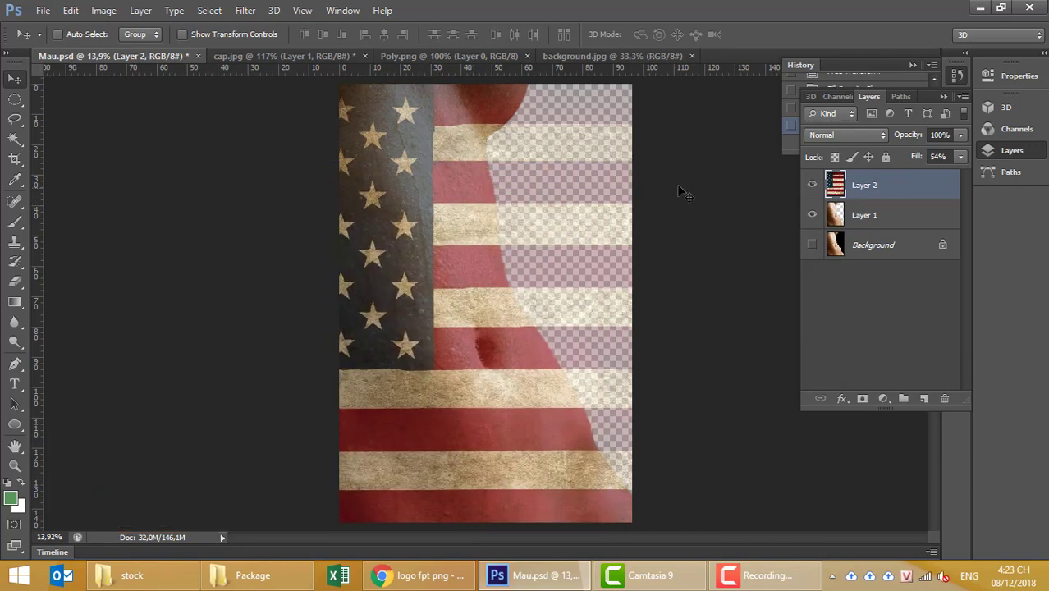
# - Undo and redo the displacement on the flag to compare the result
pyautogui.hotkey('ctrl', 'z')
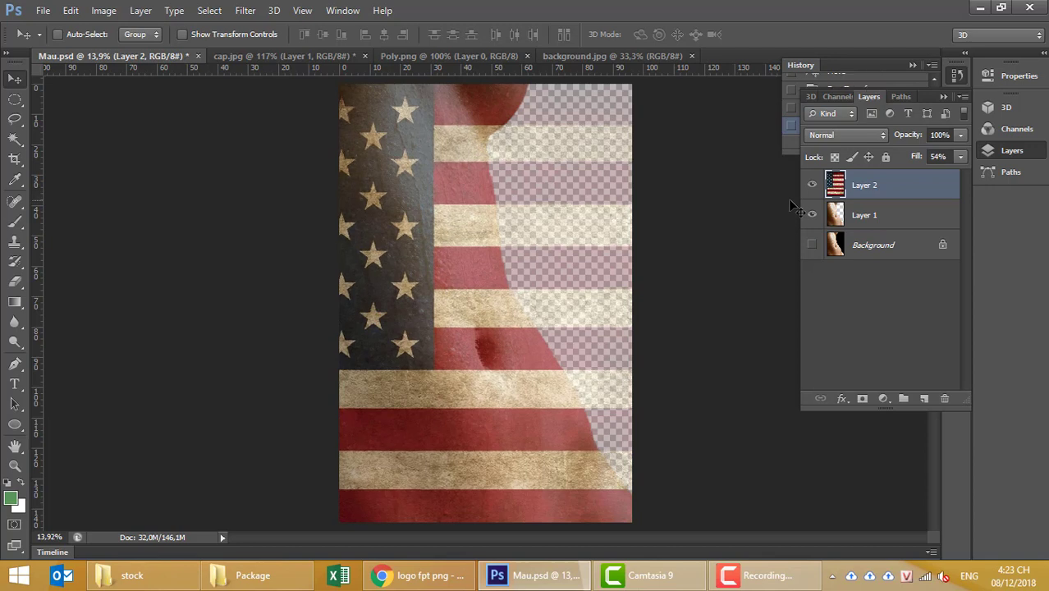
pyautogui.hotkey('ctrl', 'z')
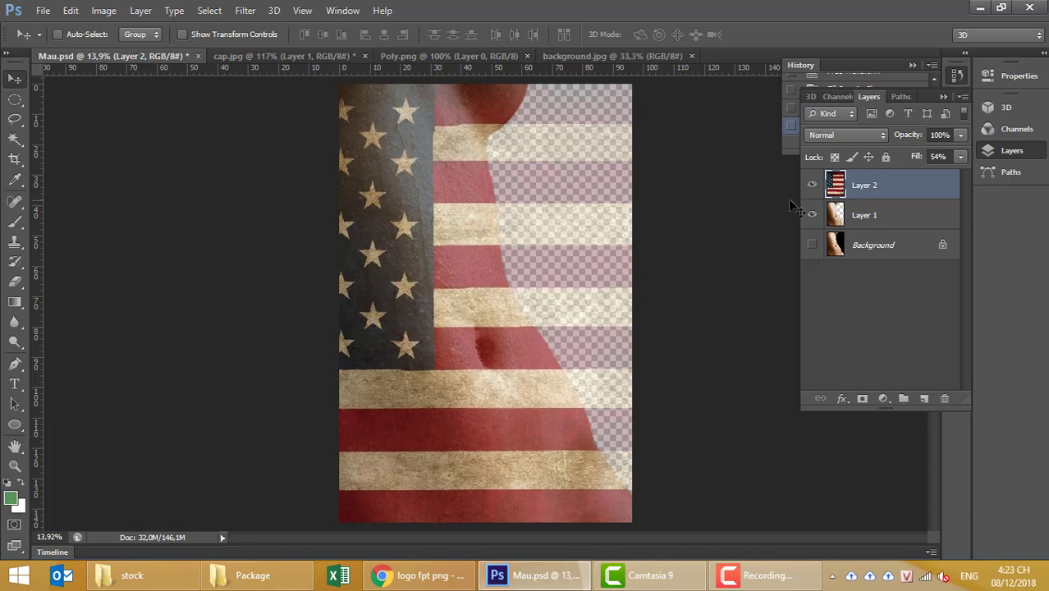
pyautogui.hotkey('ctrl', 'z')
pyautogui.hotkey('ctrl', 'z')
pyautogui.hotkey('ctrl', 'z')
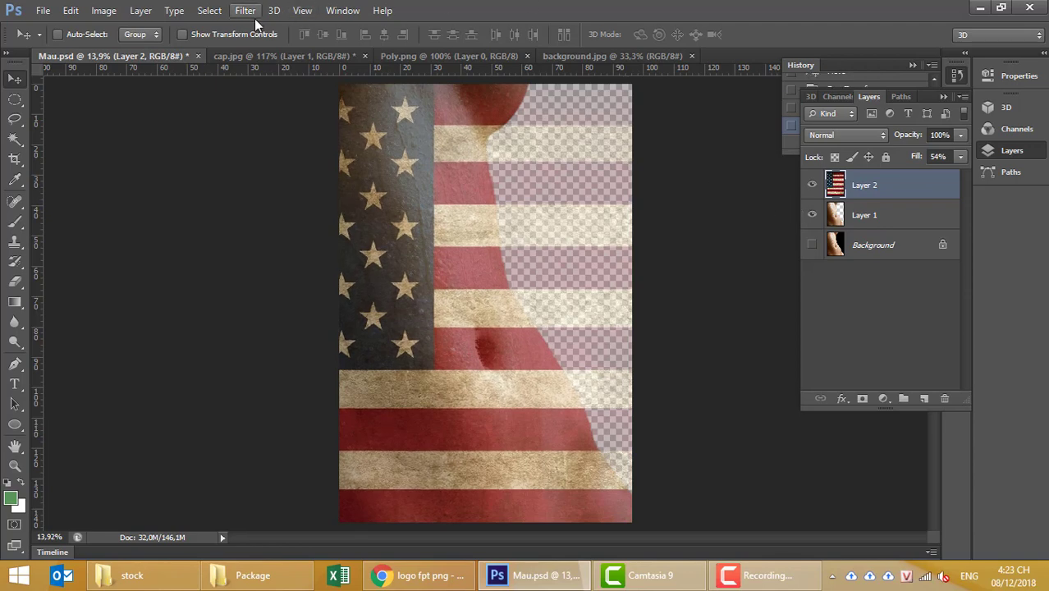
# - Re-apply Displace at horizontal and vertical scale 25, using the Mau file as the map
pyautogui.click(245, 10)
pyautogui.moveTo(258, 181)
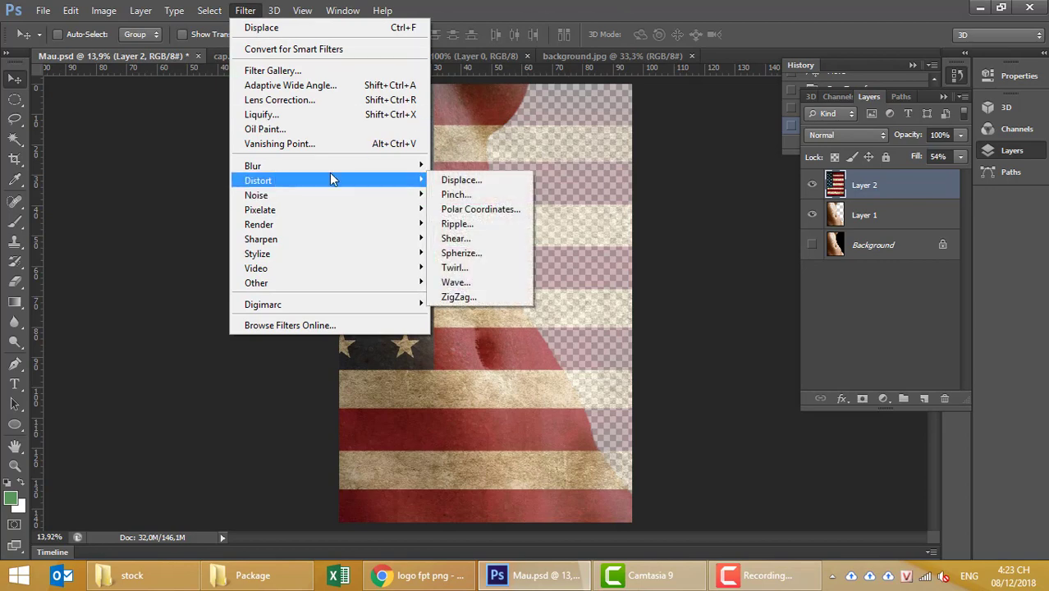
pyautogui.click(480, 180)
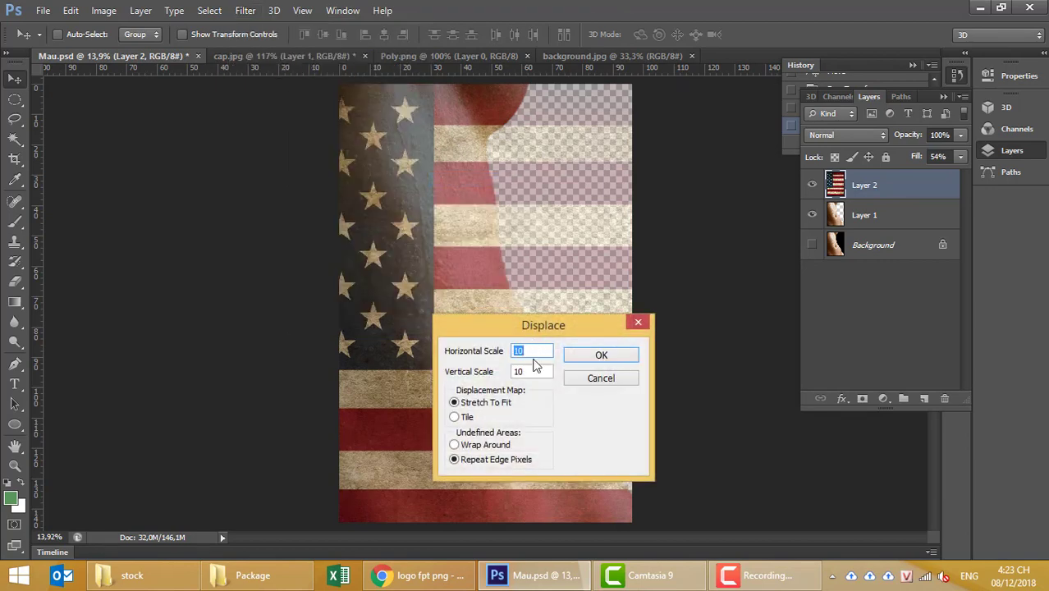
pyautogui.write('25')
pyautogui.press('Tab')
pyautogui.write('25')
pyautogui.click(594, 355)
pyautogui.doubleClick(351, 295)
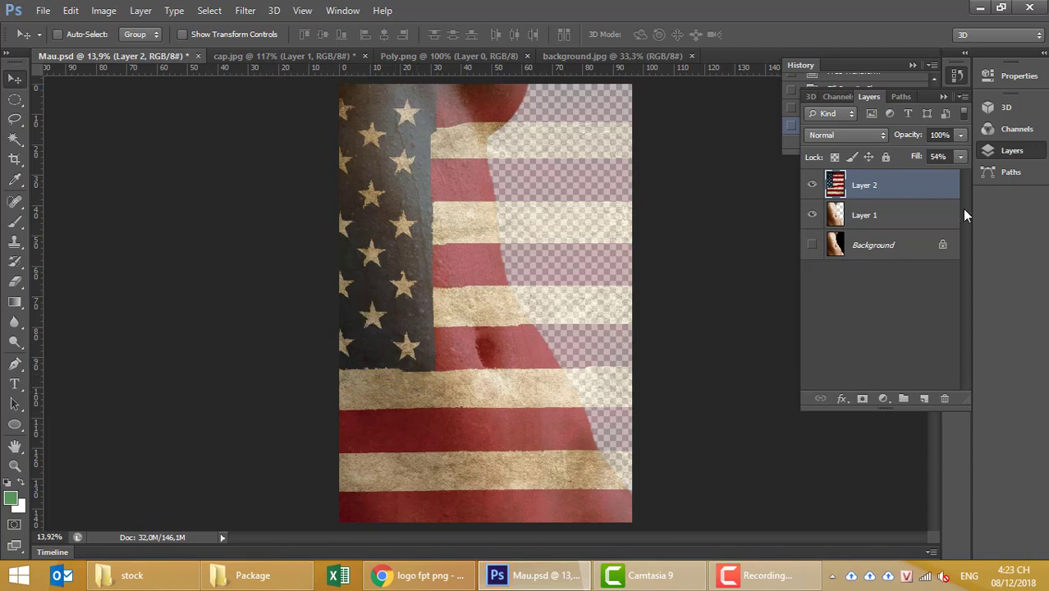
# - Clip flag Layer 2 to the body, with Fill at 100% and Overlay blend mode
pyautogui.rightClick(908, 189)
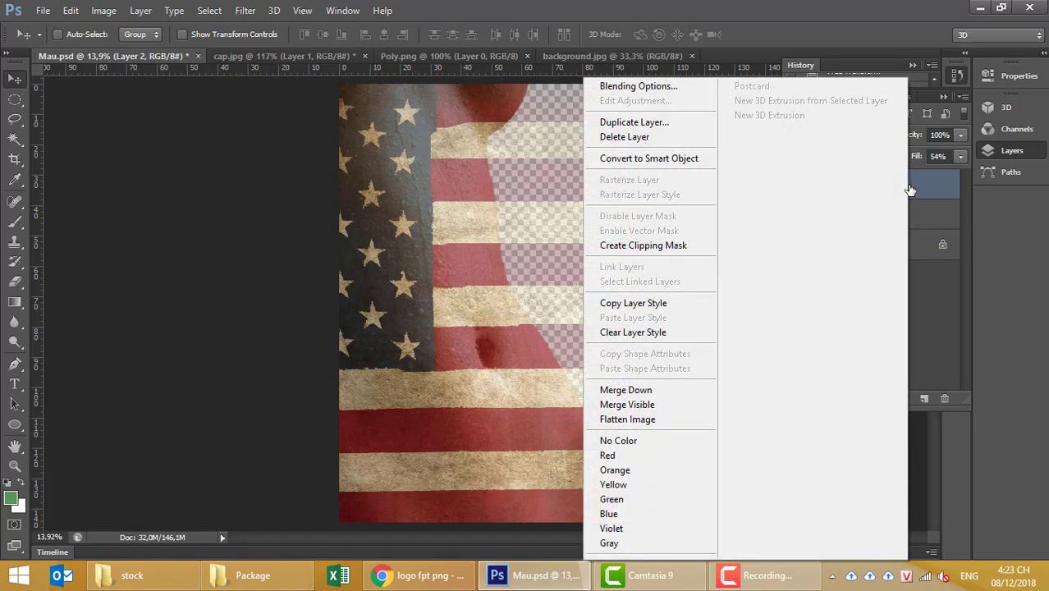
pyautogui.click(658, 247)
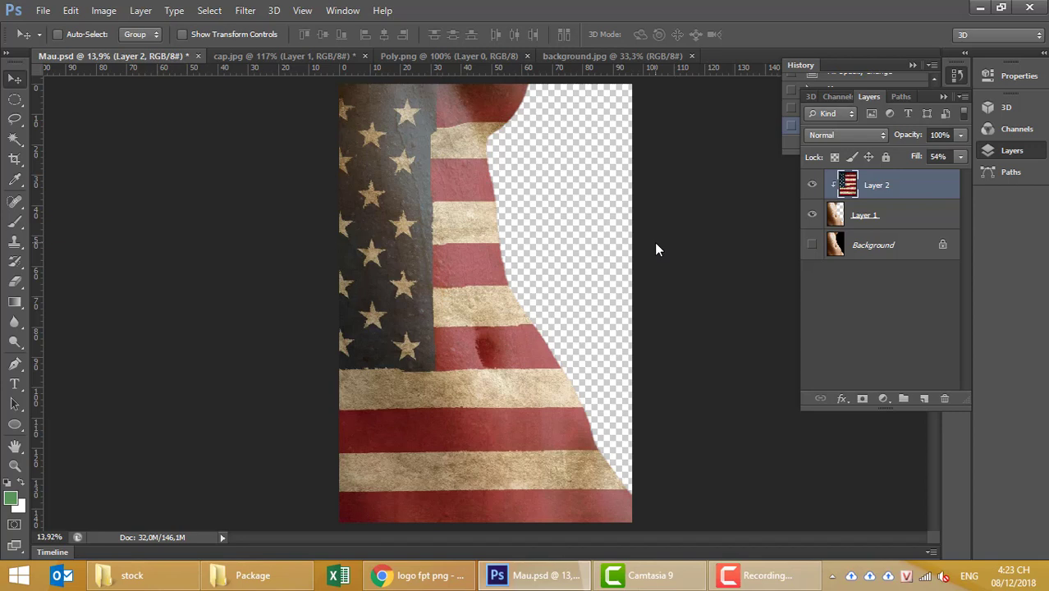
pyautogui.click(961, 157)
pyautogui.moveTo(931, 175); pyautogui.dragTo(998, 181)
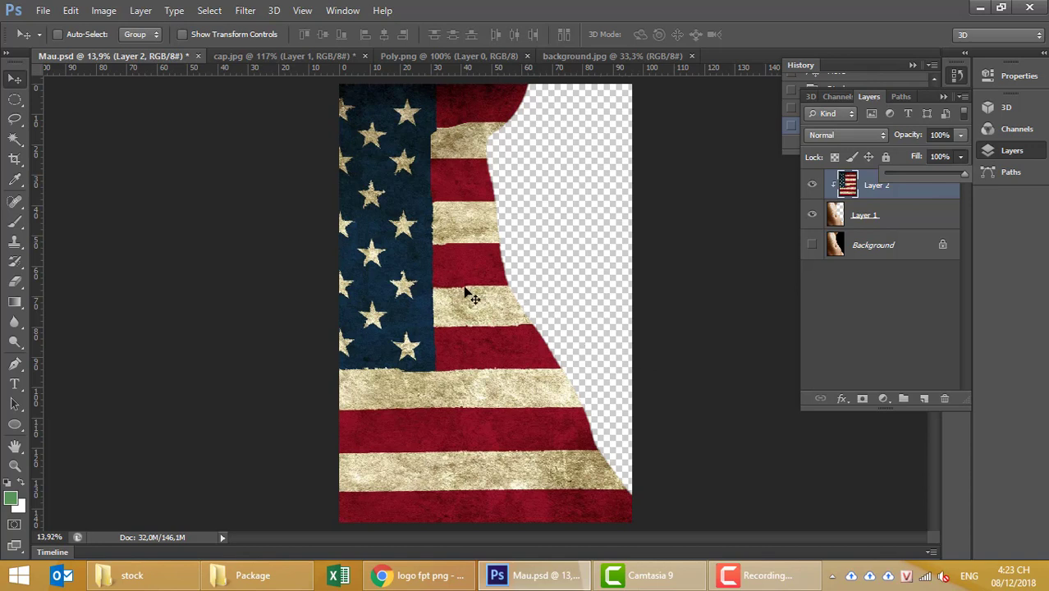
pyautogui.click(864, 134)
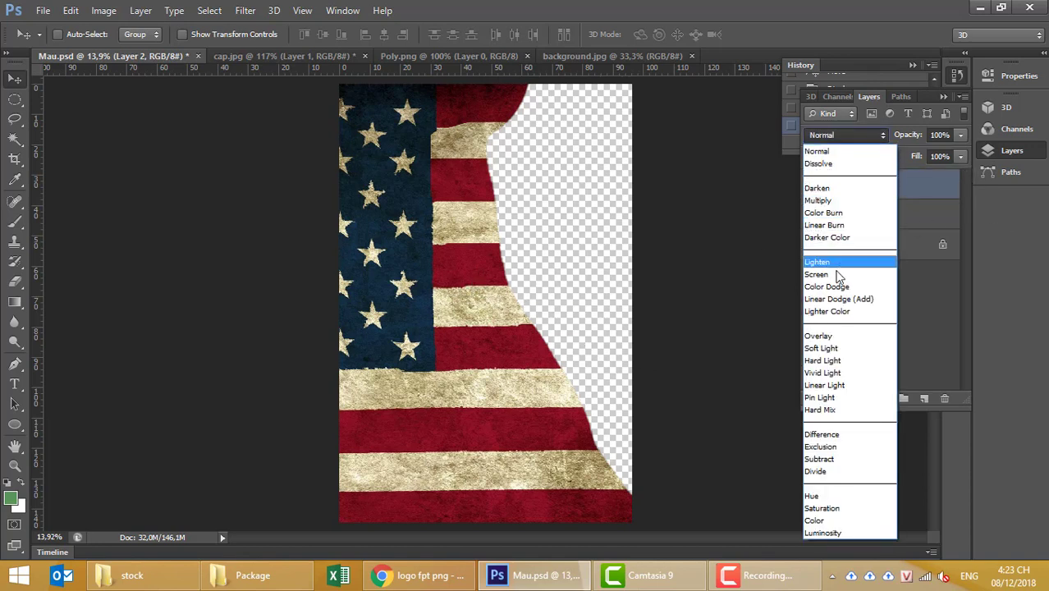
pyautogui.click(822, 336)
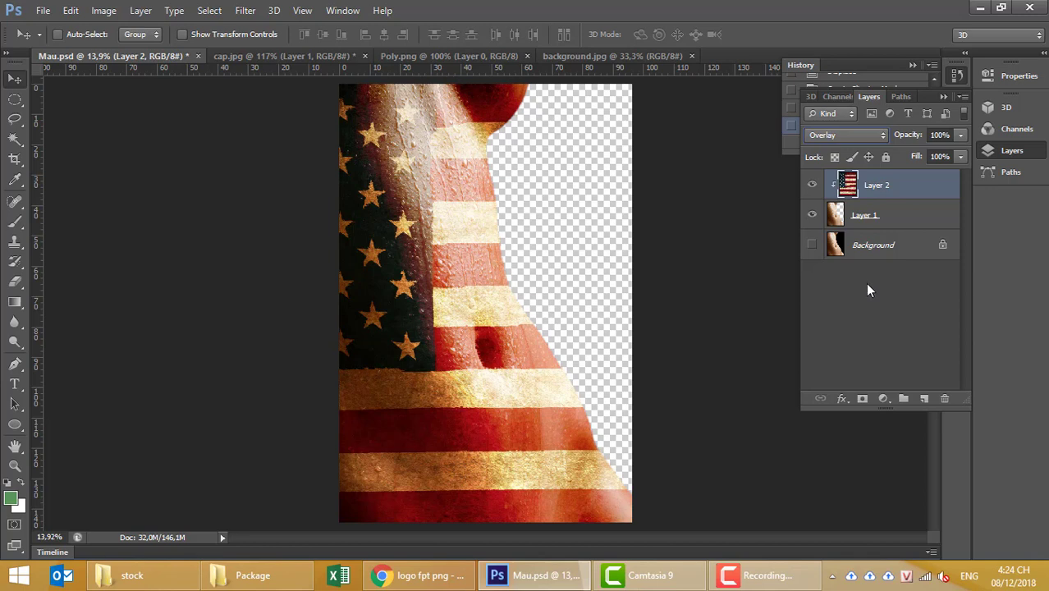
pyautogui.click(897, 247)
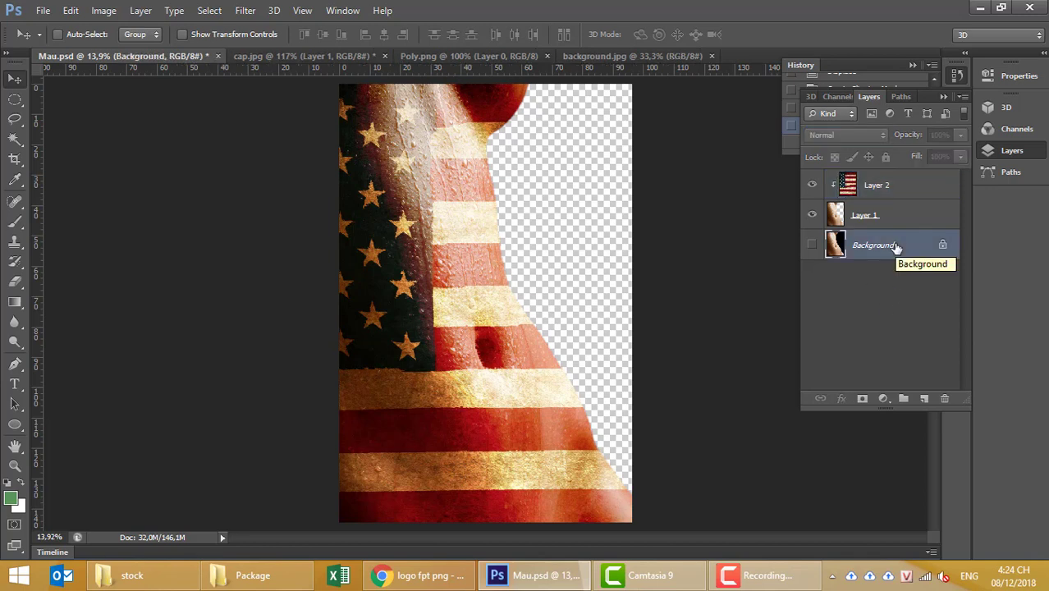
# - Paste the flag from background.jpg into Mau.psd as a new layer
pyautogui.click(648, 56)
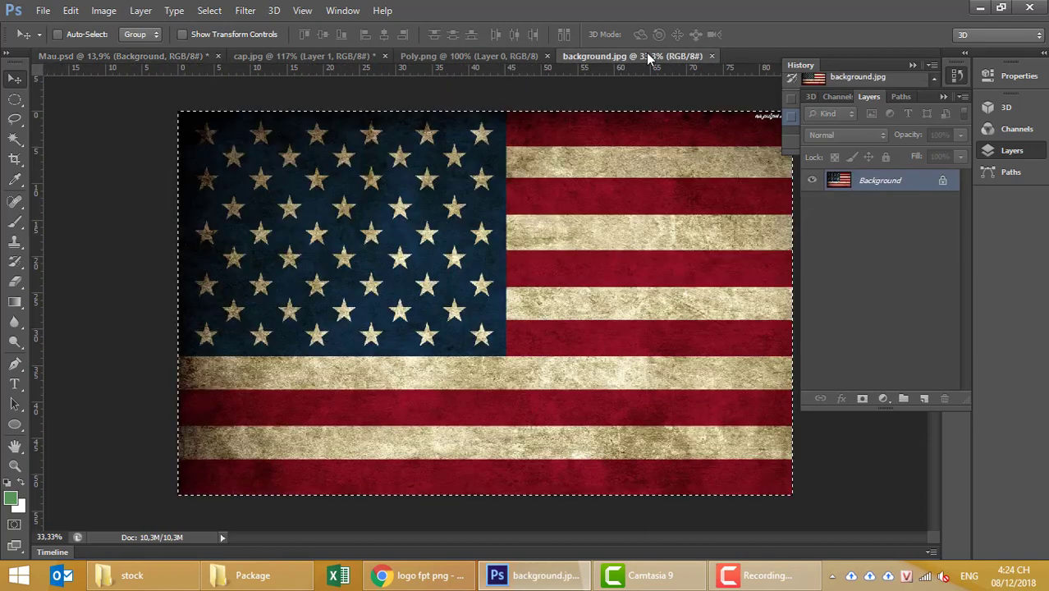
pyautogui.click(123, 56)
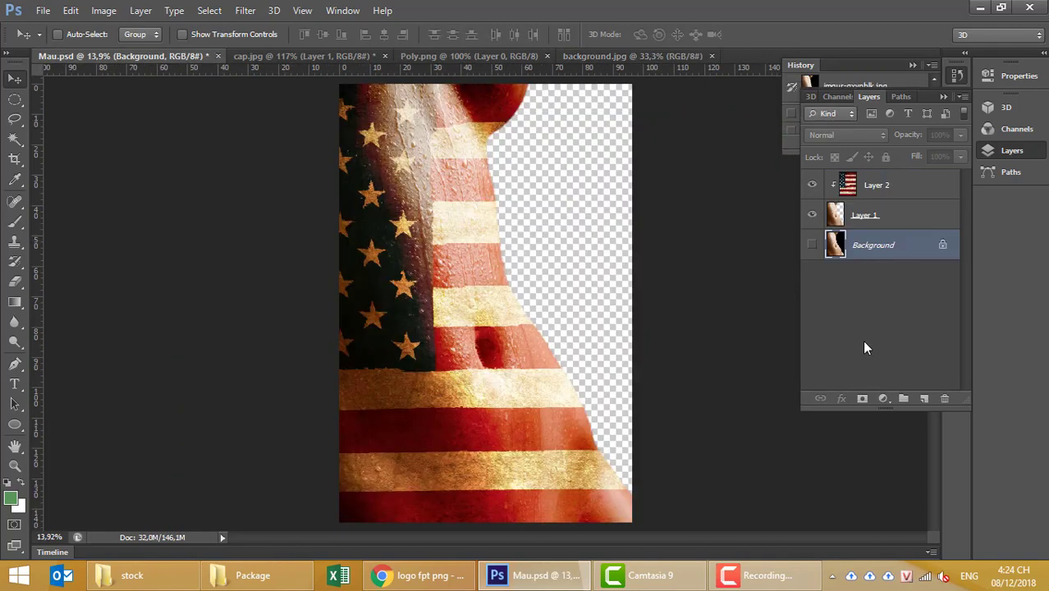
pyautogui.hotkey('ctrl', 'v')
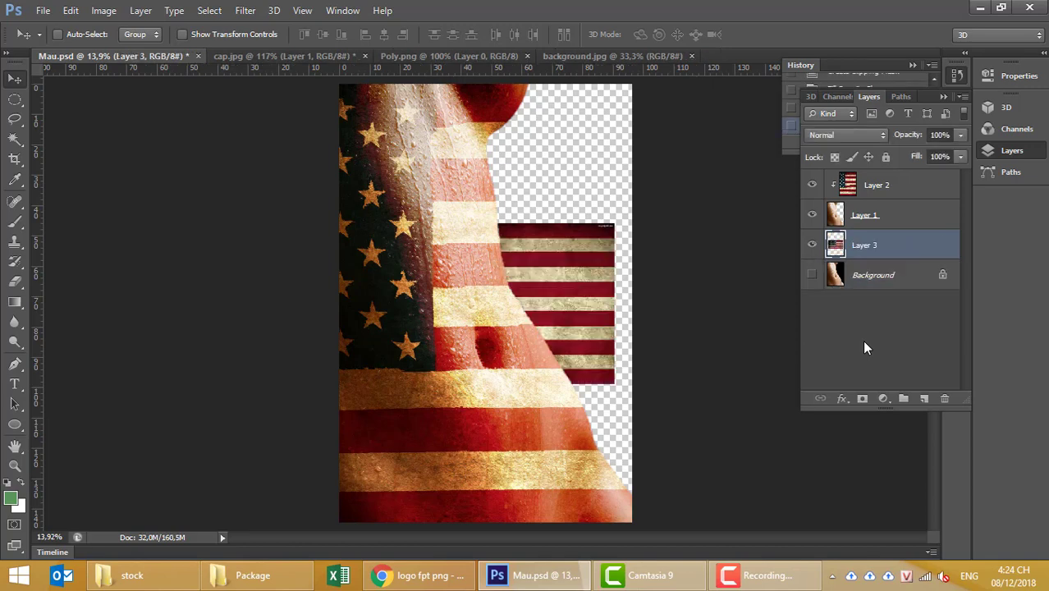
# - Enlarge the pasted flag to about 210% and position it to fill the canvas
pyautogui.hotkey('ctrl', 't')
pyautogui.moveTo(581, 267)
pyautogui.mouseDown()
pyautogui.moveTo(622, 218)
pyautogui.moveTo(618, 130)
pyautogui.mouseUp()
pyautogui.moveTo(639, 238)
pyautogui.mouseDown()
pyautogui.moveTo(798, 588)
pyautogui.moveTo(895, 588)
pyautogui.mouseUp()
pyautogui.moveTo(704, 452); pyautogui.dragTo(612, 456)
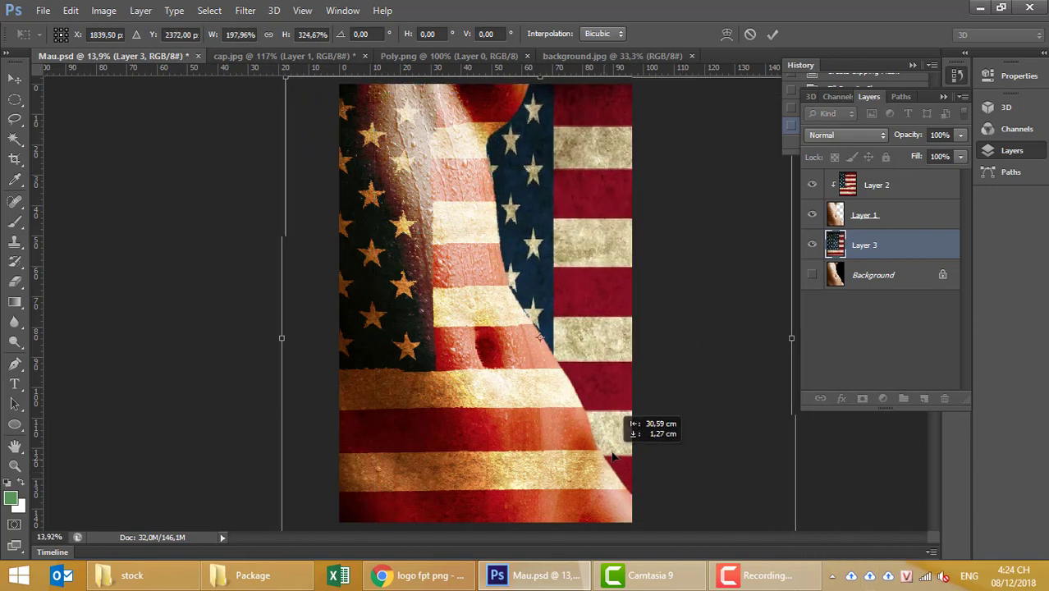
pyautogui.scroll(-3, 394, 261)
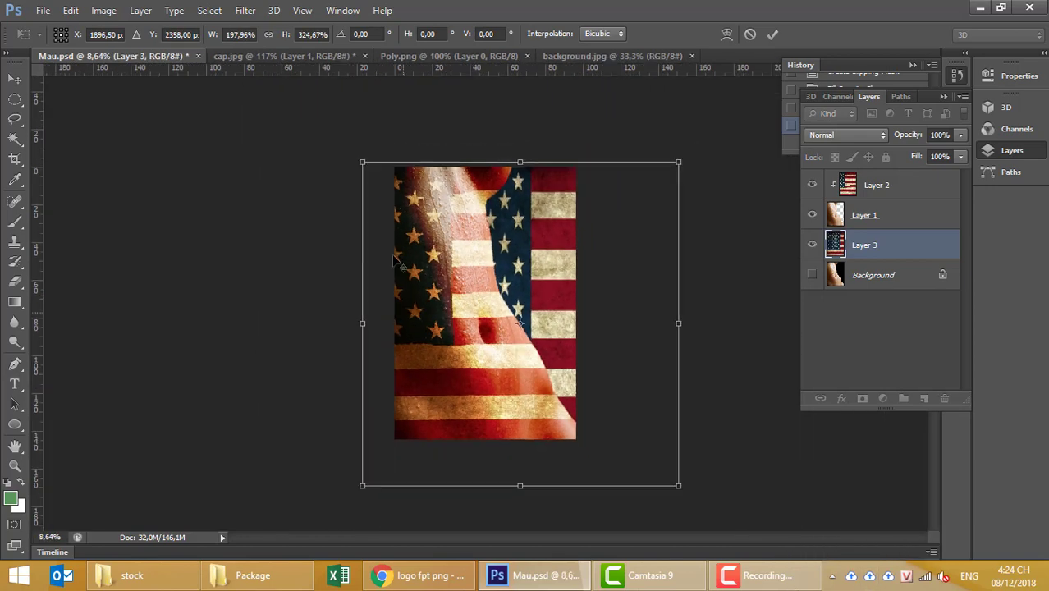
pyautogui.moveTo(363, 161)
pyautogui.mouseDown()
pyautogui.moveTo(346, 126)
pyautogui.moveTo(342, 167)
pyautogui.mouseUp()
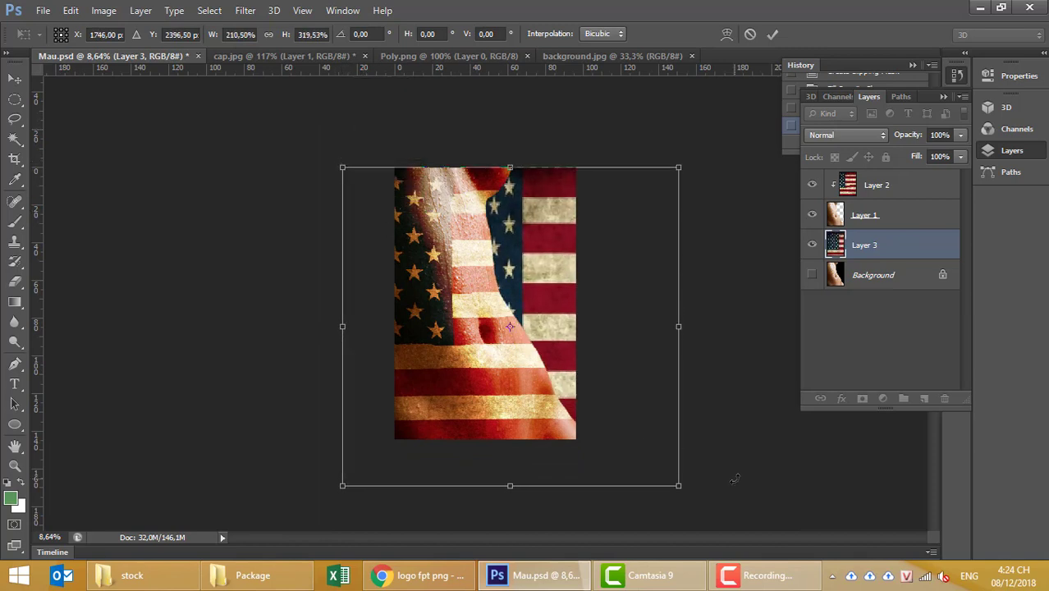
pyautogui.moveTo(669, 459); pyautogui.dragTo(667, 448)
pyautogui.press('Return')
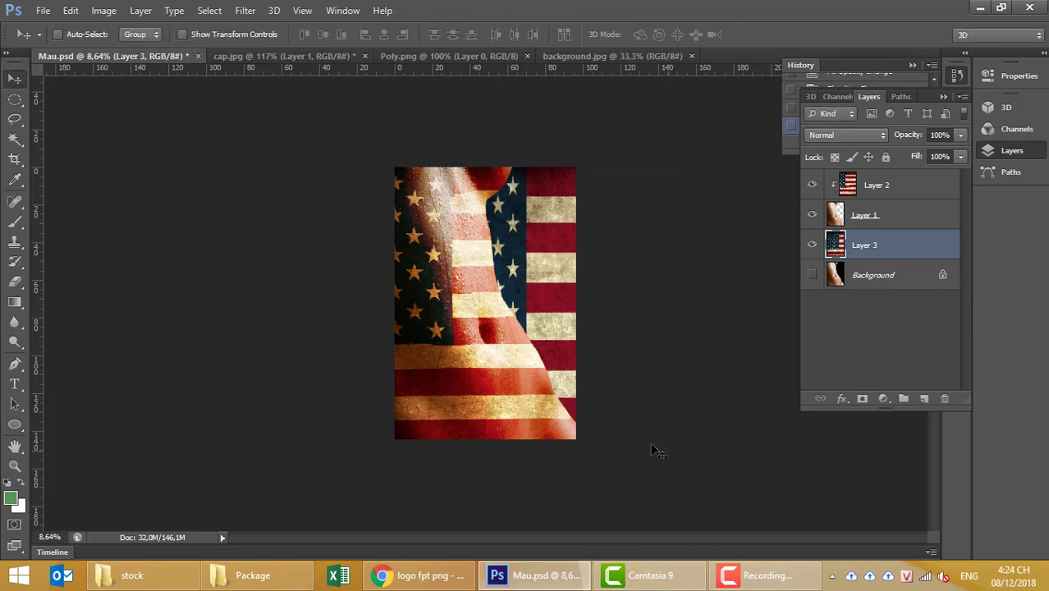
pyautogui.click(245, 10)
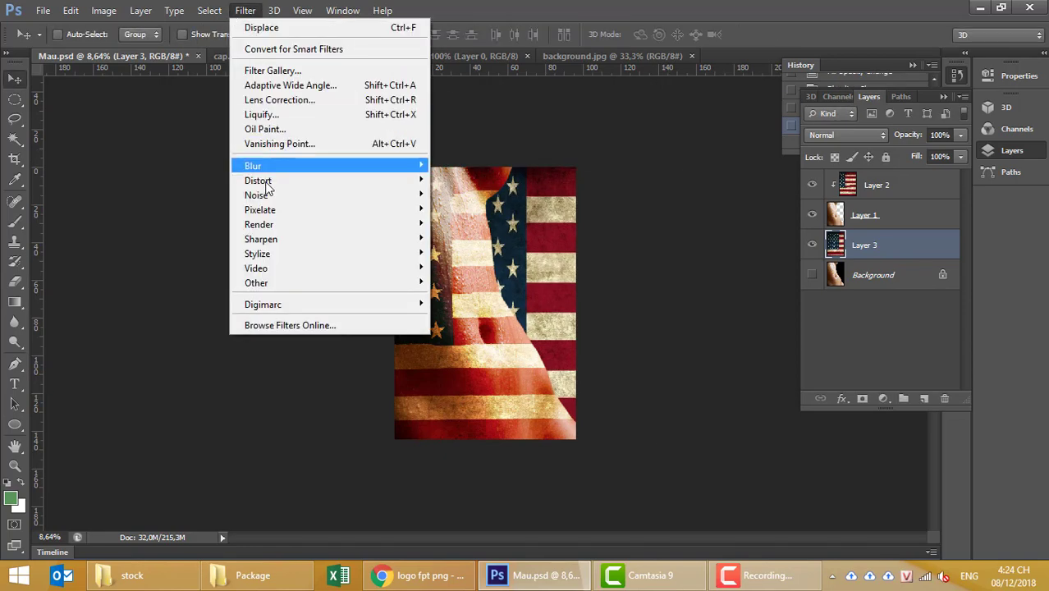
pyautogui.moveTo(253, 166)
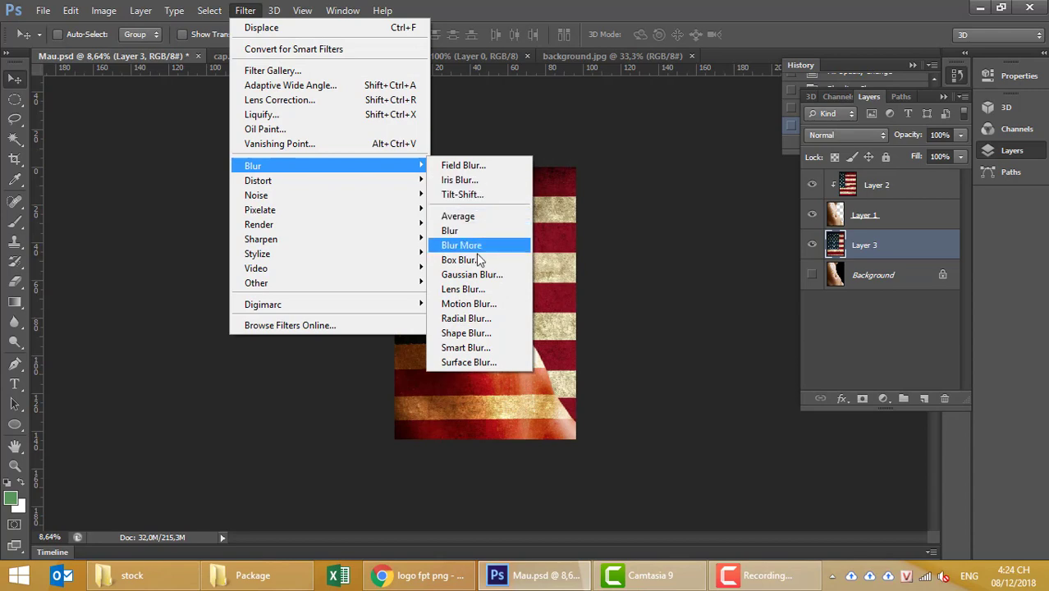
# - Apply a Gaussian Blur of radius 8 to background flag Layer 3, then compare it
pyautogui.click(473, 274)
pyautogui.moveTo(737, 221); pyautogui.dragTo(749, 147)
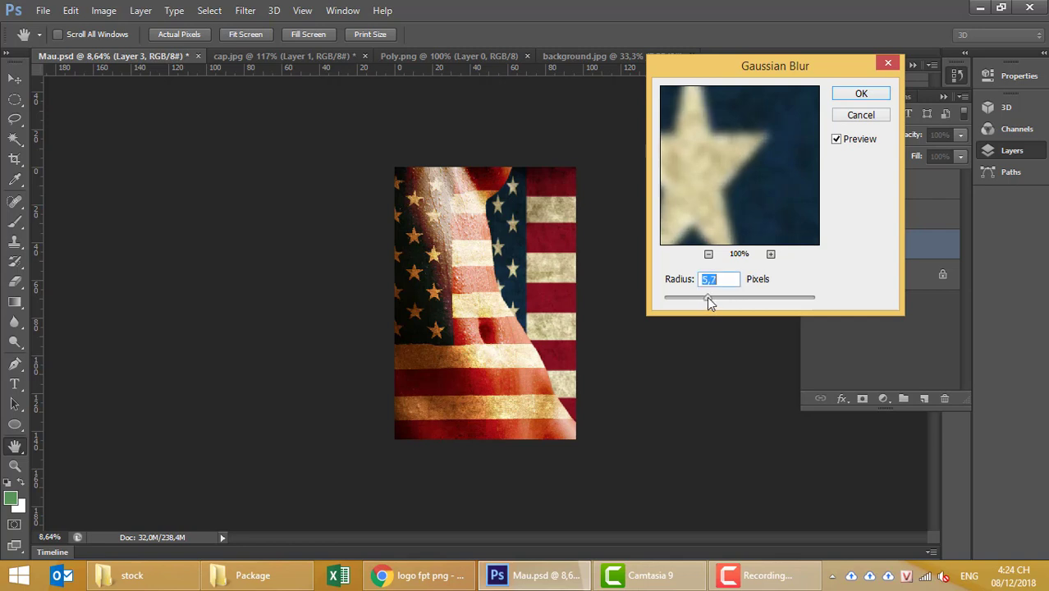
pyautogui.moveTo(709, 303); pyautogui.dragTo(721, 302)
pyautogui.click(848, 92)
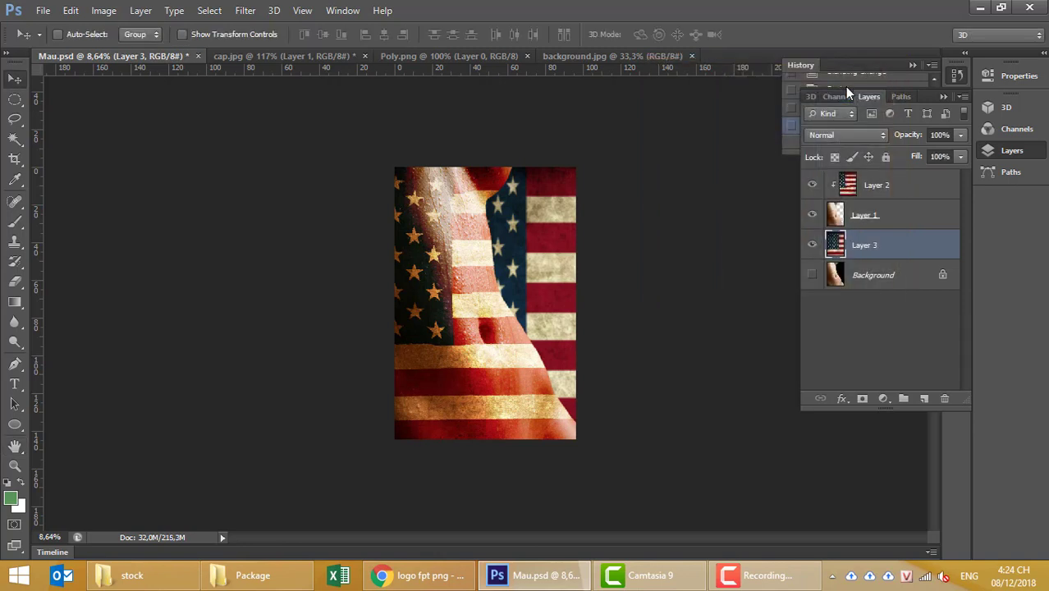
pyautogui.click(809, 245)
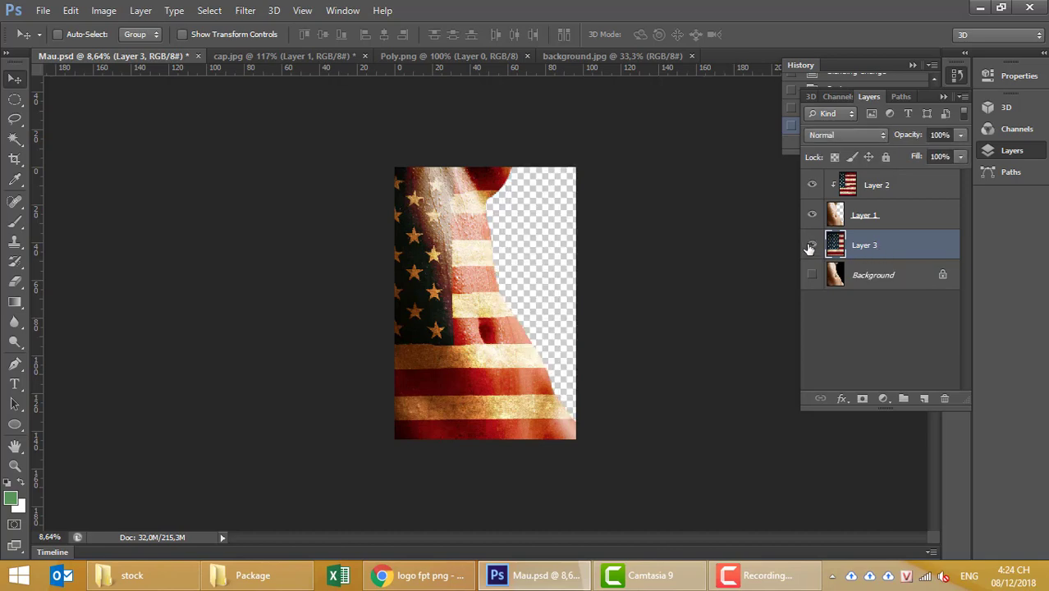
# - Blur Layer 3 again with a Gaussian Blur radius of about 97.7 pixels
pyautogui.click(247, 11)
pyautogui.moveTo(253, 166)
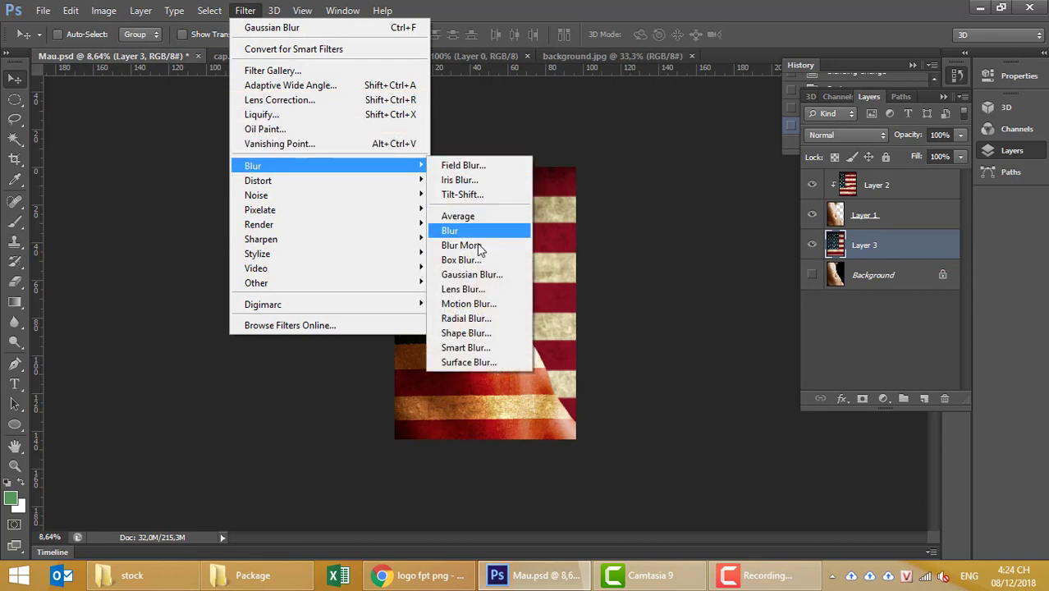
pyautogui.click(472, 275)
pyautogui.moveTo(726, 128); pyautogui.dragTo(712, 214)
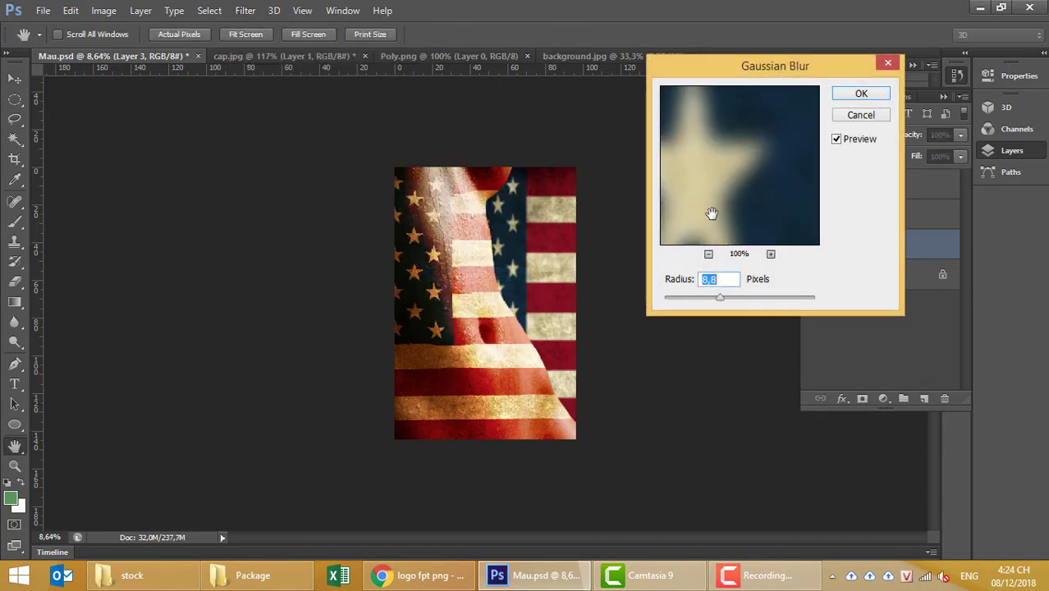
pyautogui.moveTo(721, 297); pyautogui.dragTo(731, 299)
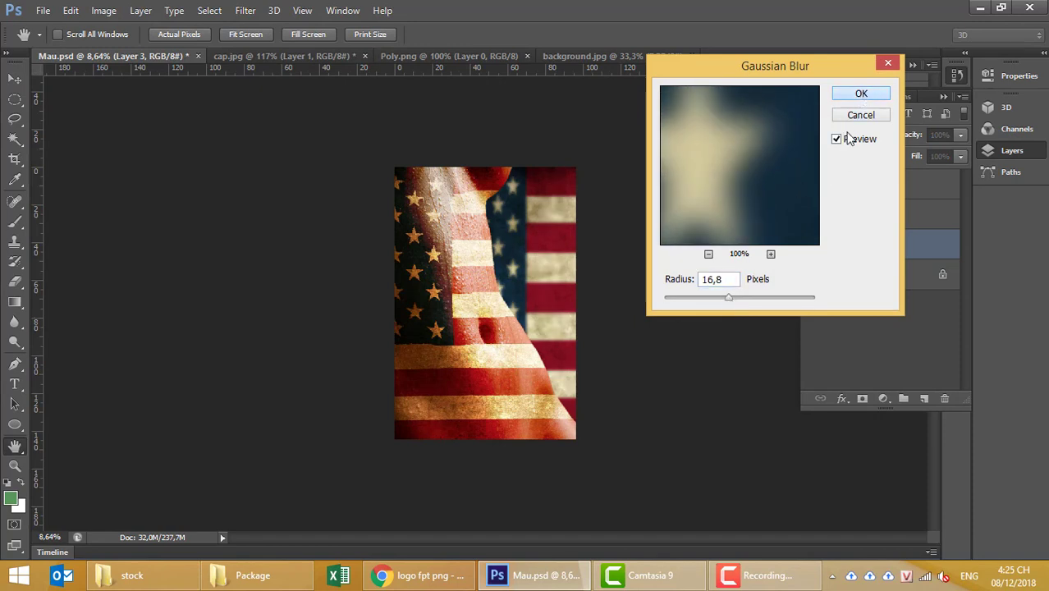
pyautogui.click(738, 298)
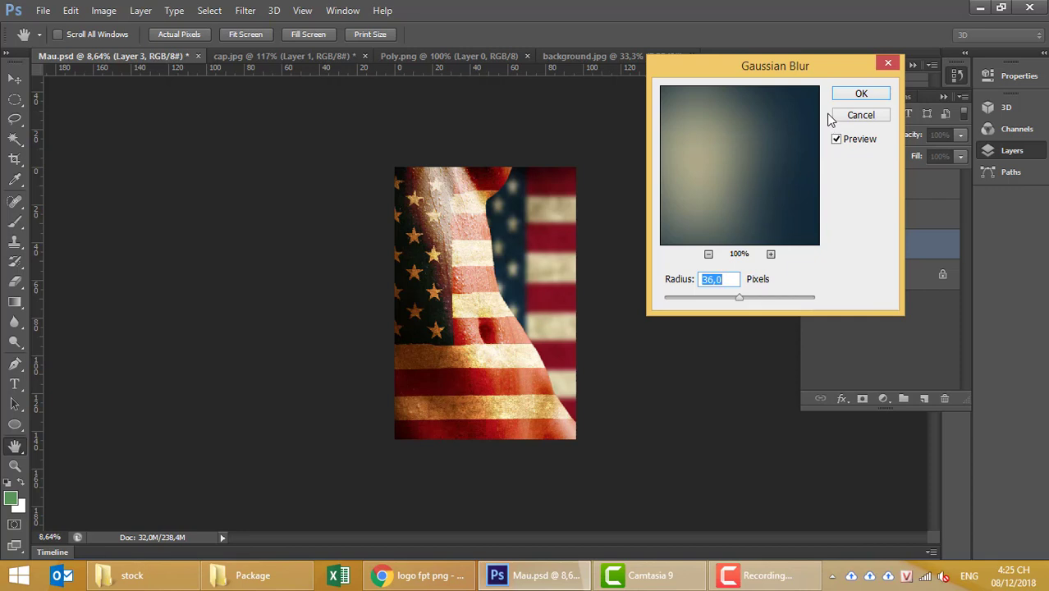
pyautogui.click(748, 298)
pyautogui.click(758, 298)
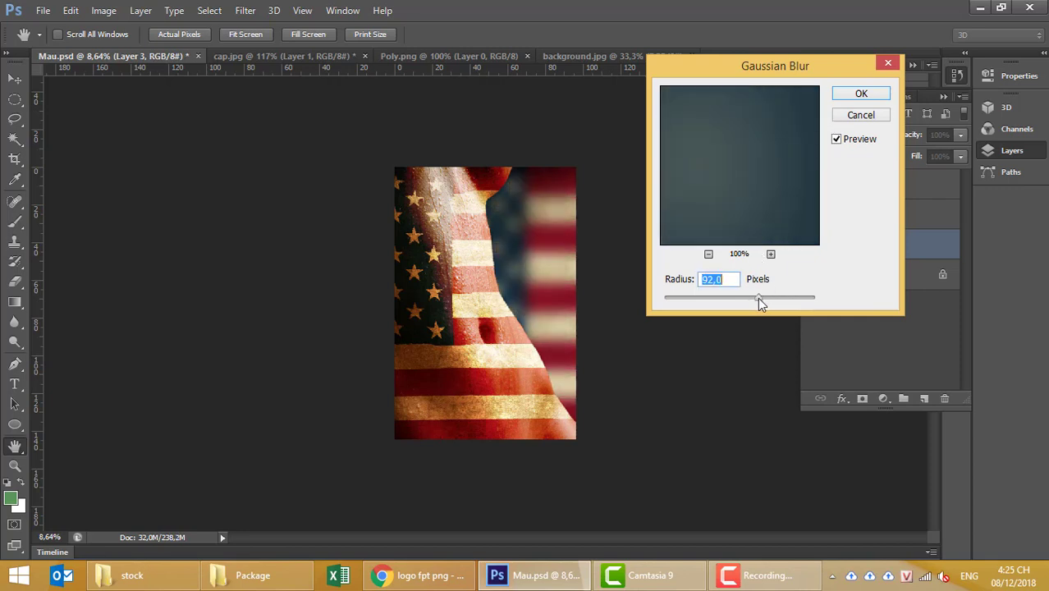
pyautogui.click(758, 298)
pyautogui.click(877, 95)
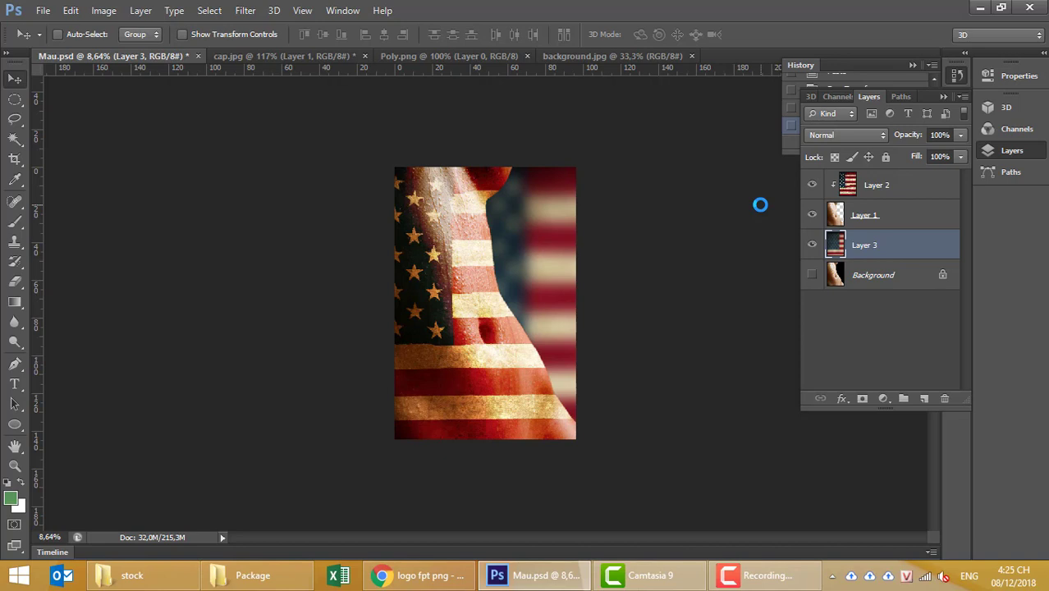
pyautogui.hotkey('ctrl', '0')
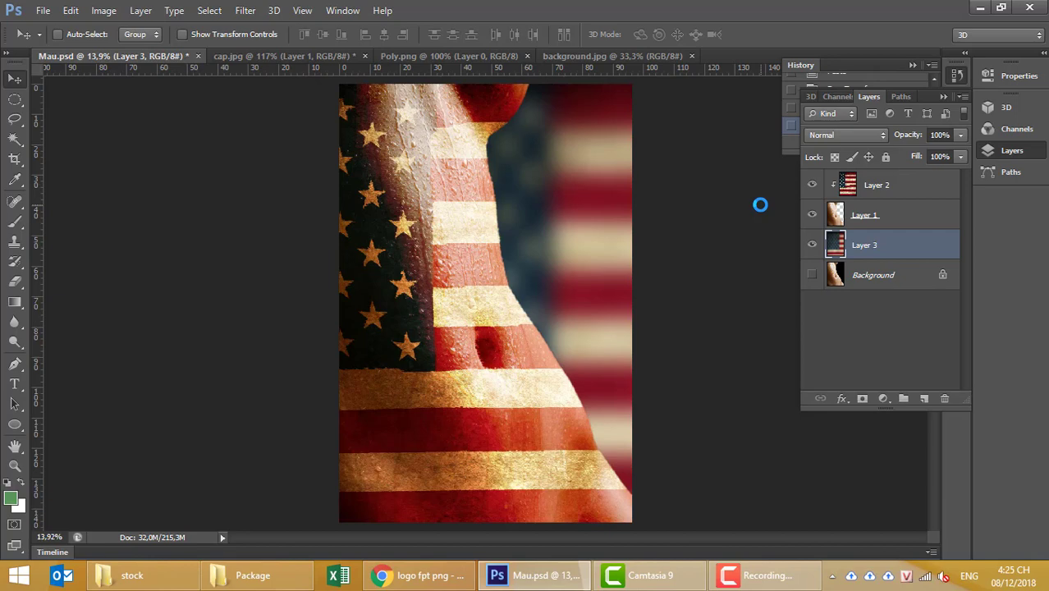
# - Open Displace for the blurred background flag Layer 3, with both scales at 25
pyautogui.click(246, 12)
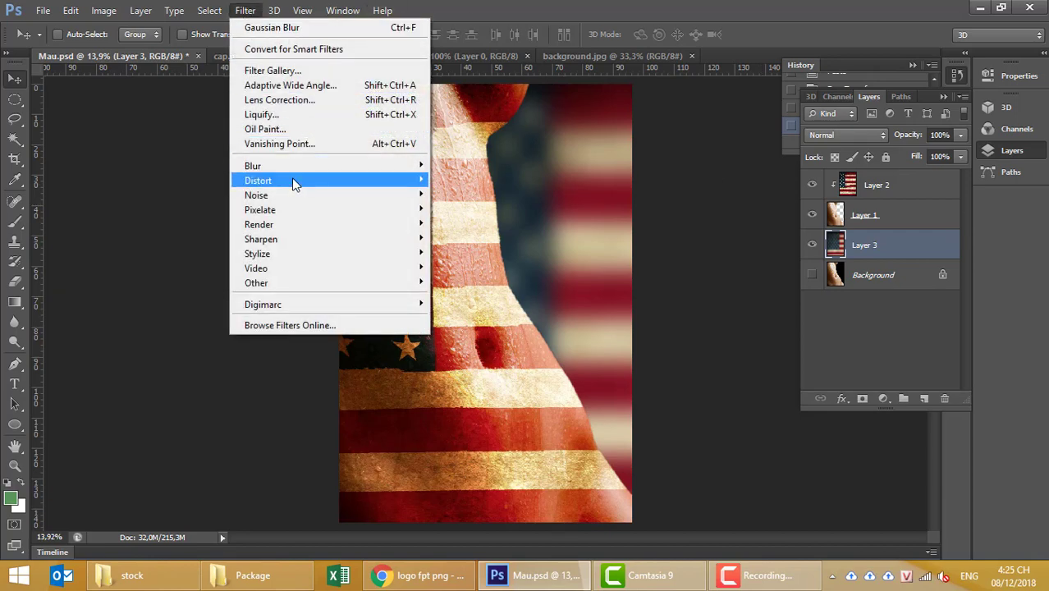
pyautogui.moveTo(257, 181)
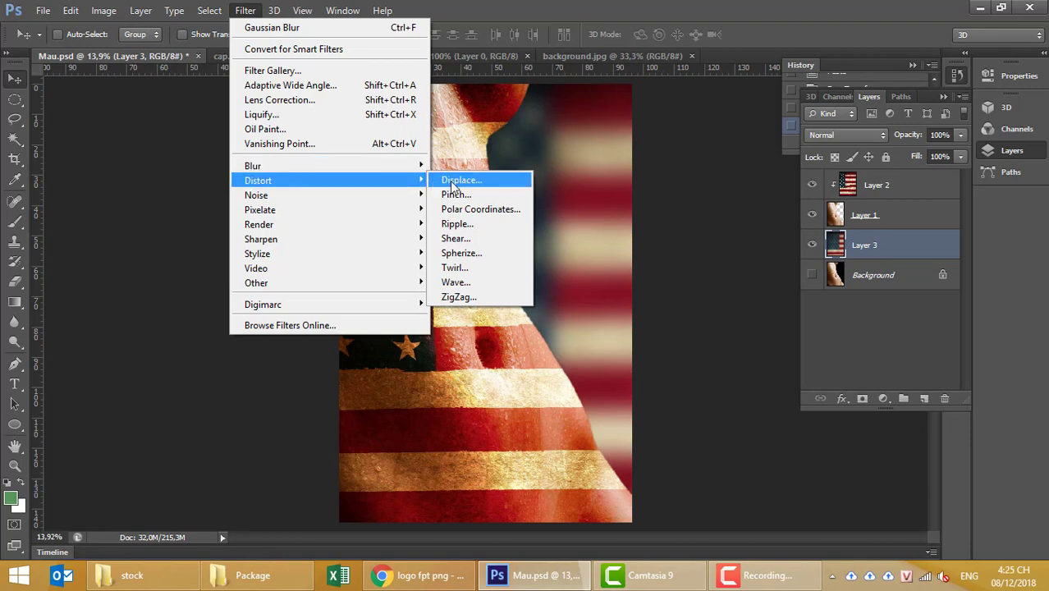
pyautogui.click(450, 181)
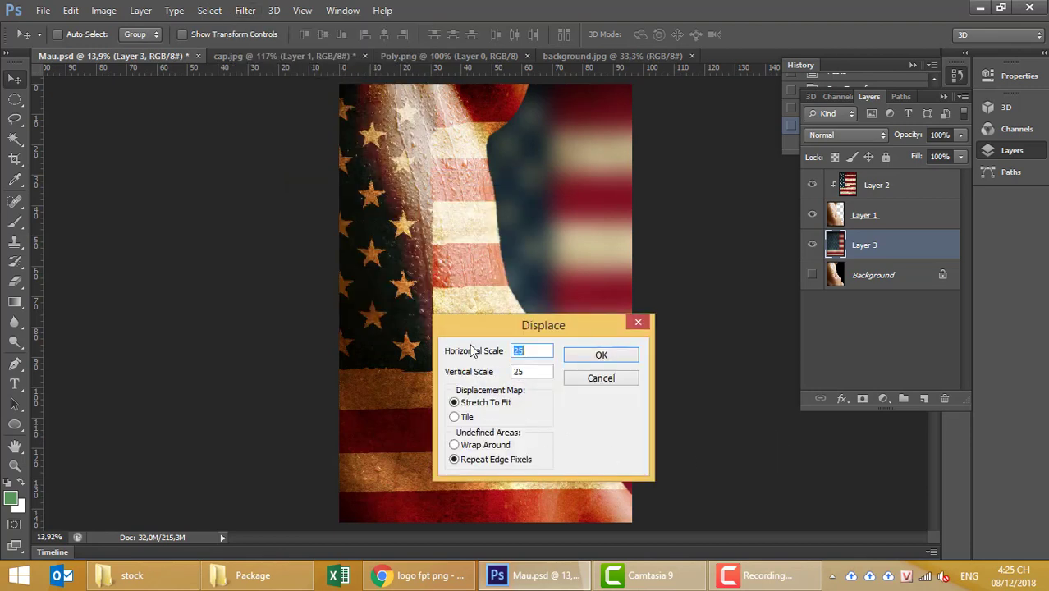
pyautogui.moveTo(517, 337); pyautogui.dragTo(458, 280)
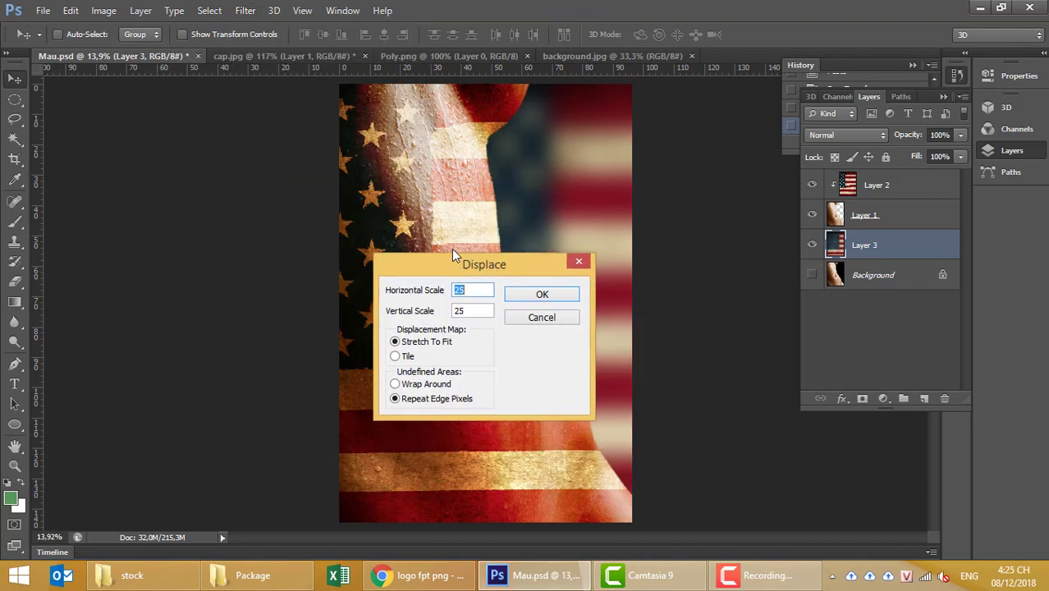